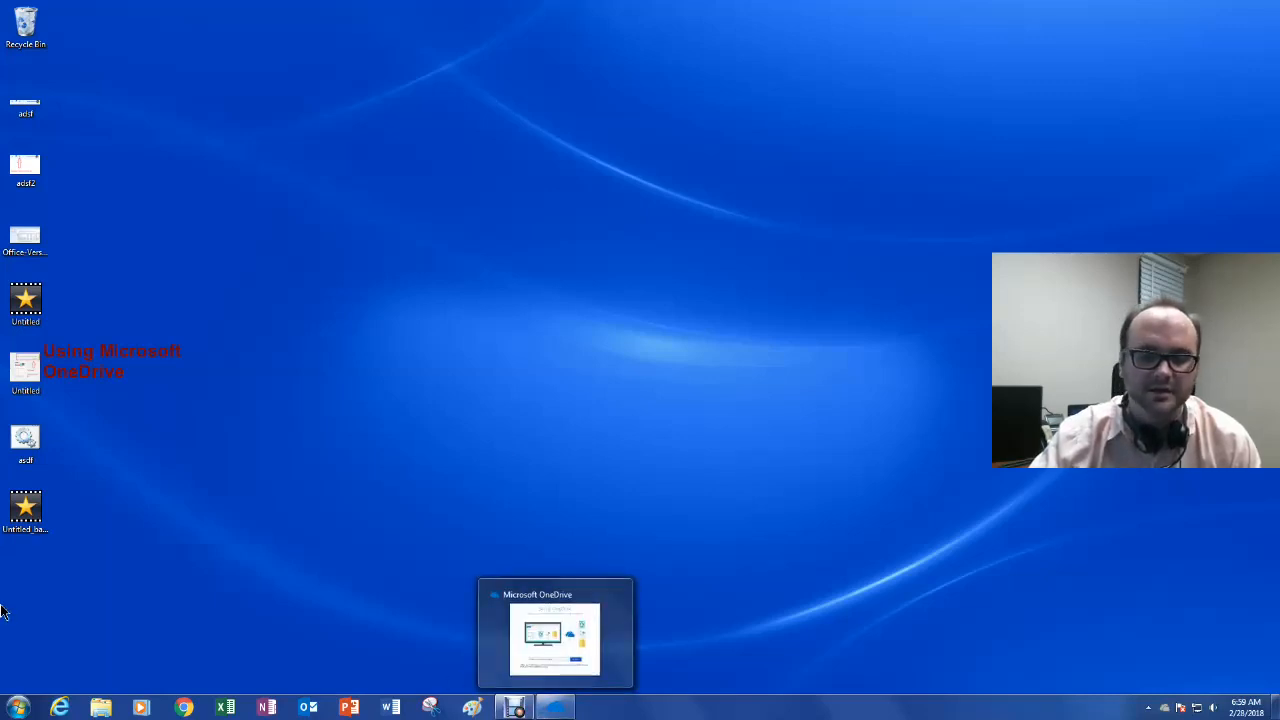
Step: Search 'one' in the Start menu, then launch OneDrive setup from its notification-area tray icon
click(16, 711)
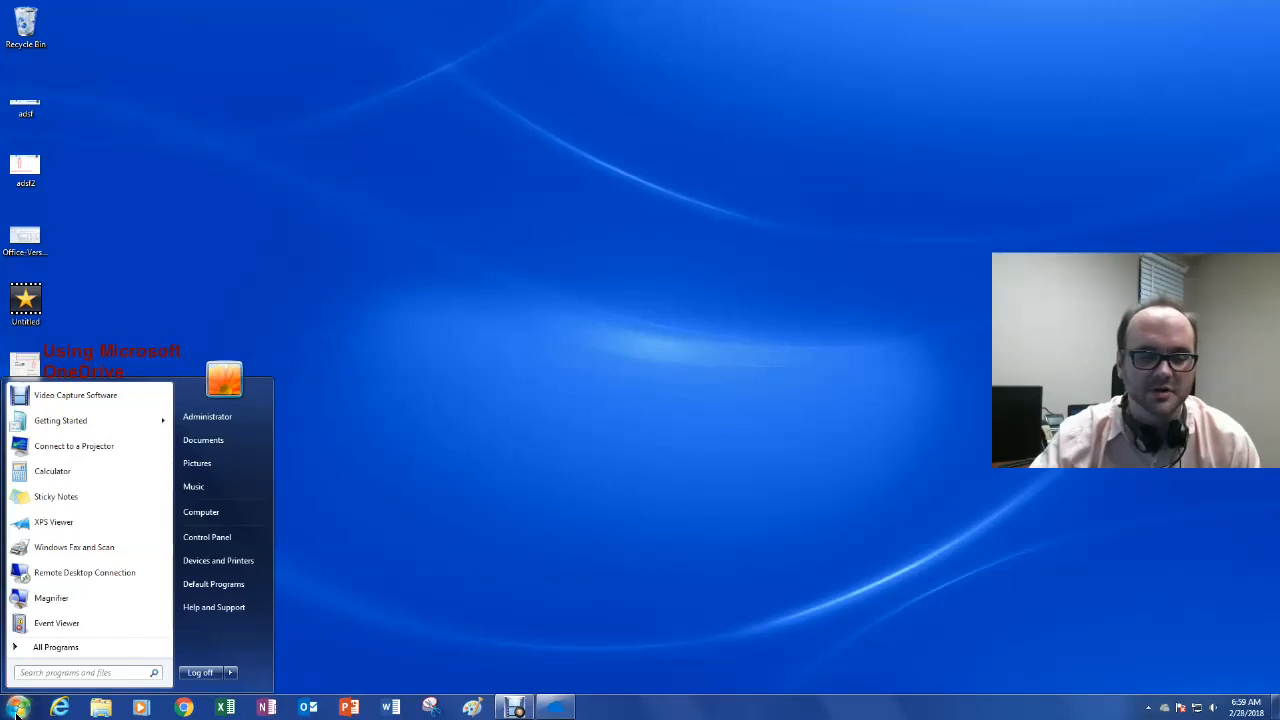
text(one)
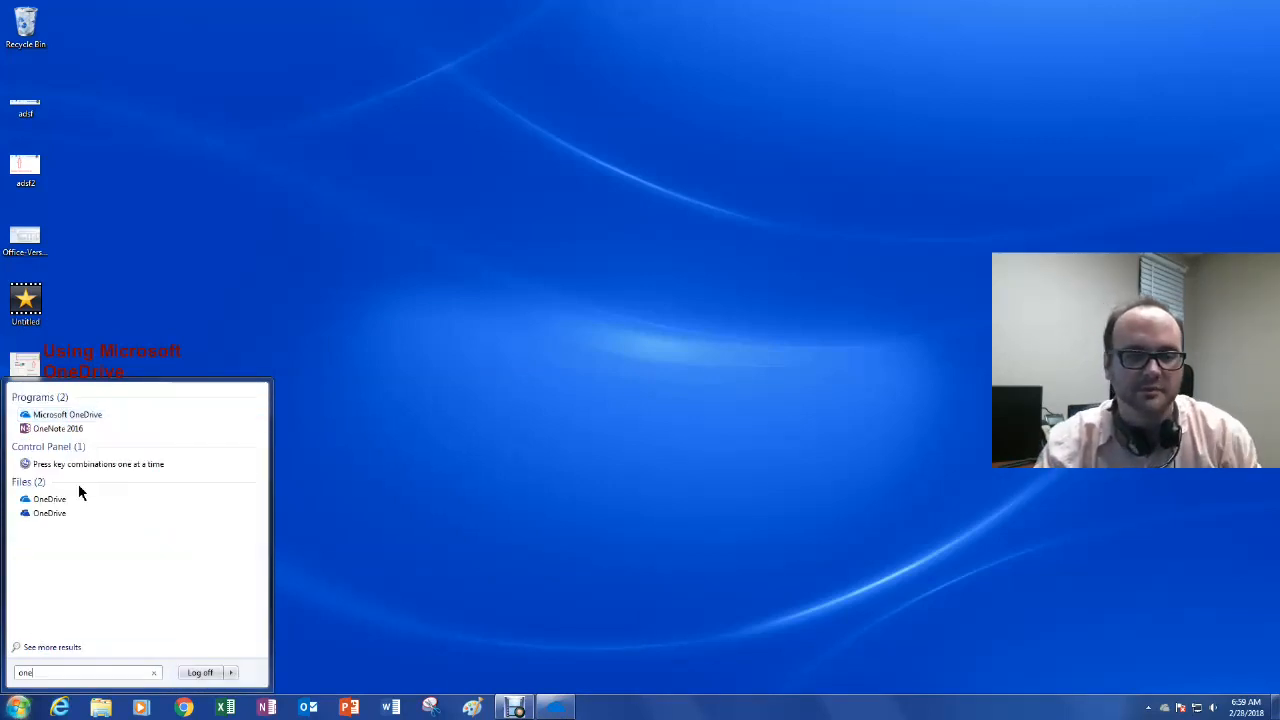
click(735, 422)
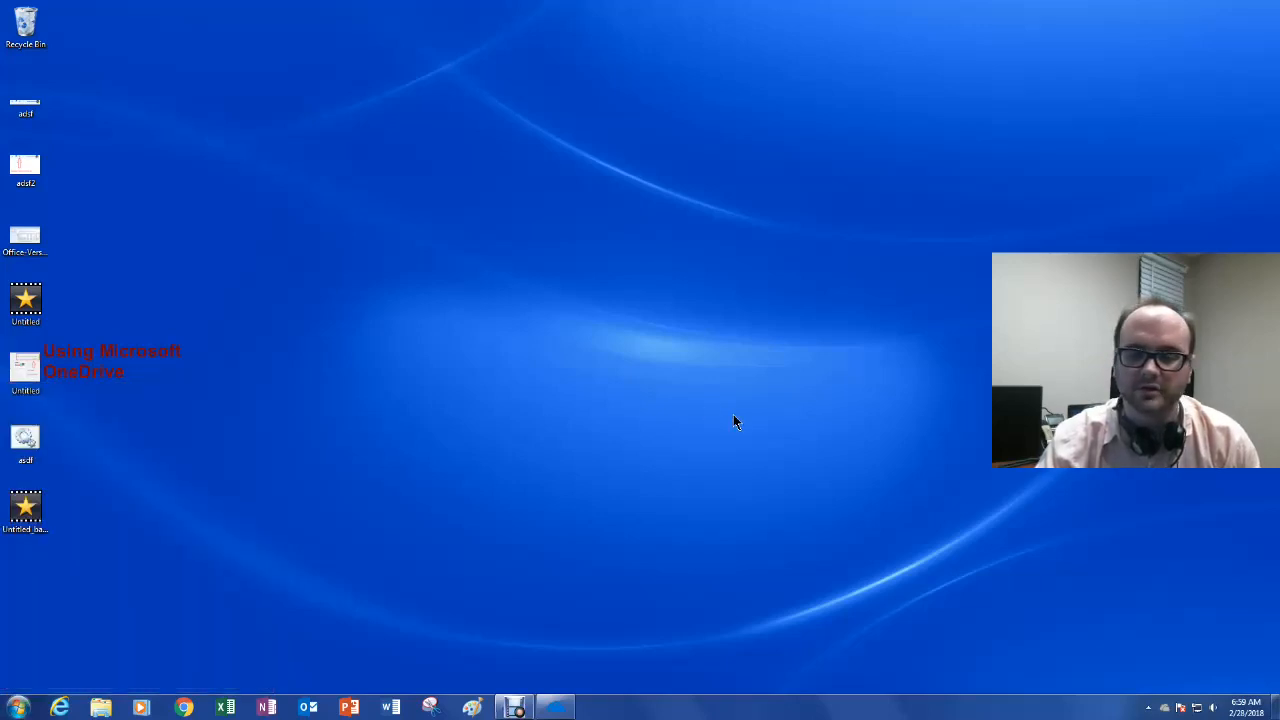
click(1149, 708)
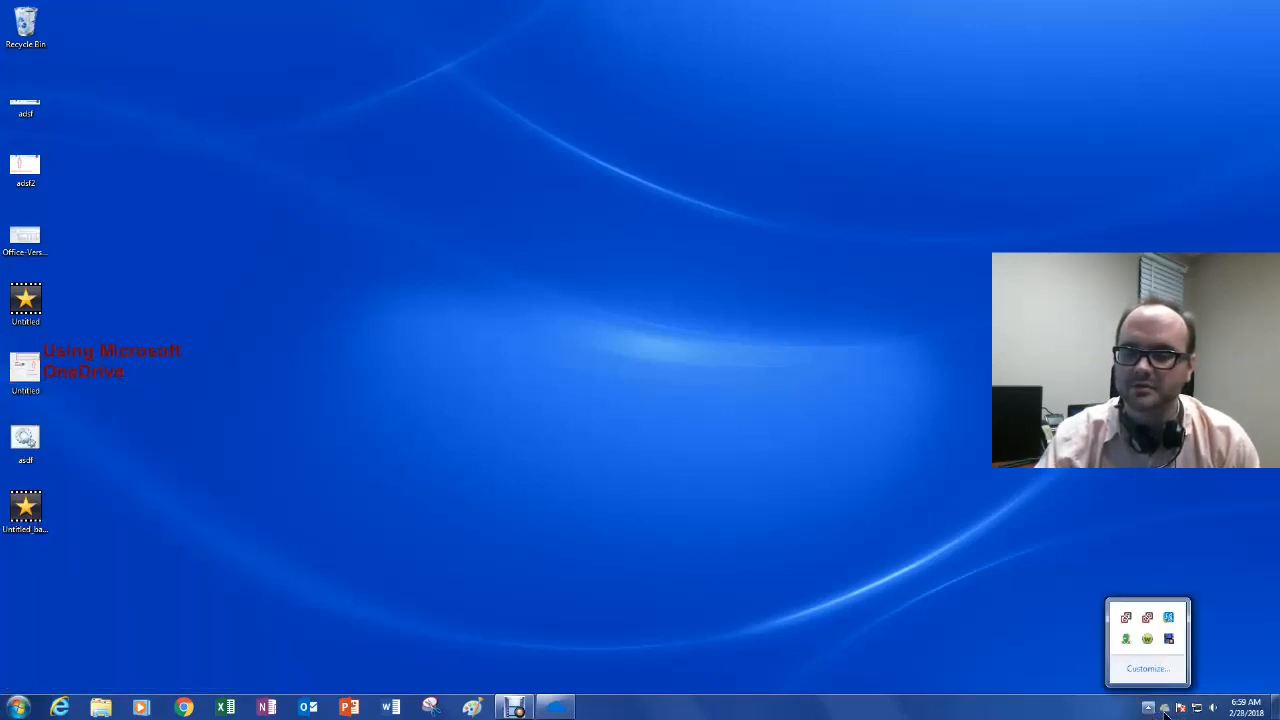
click(1020, 660)
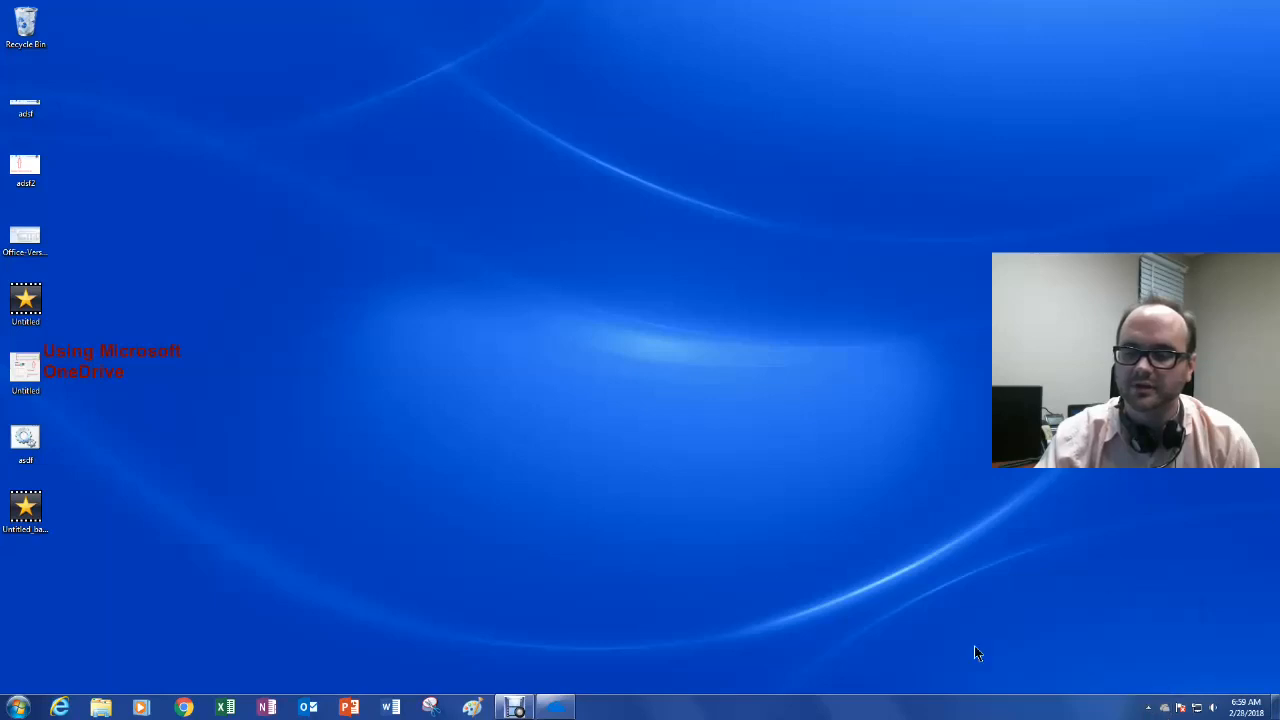
click(1168, 710)
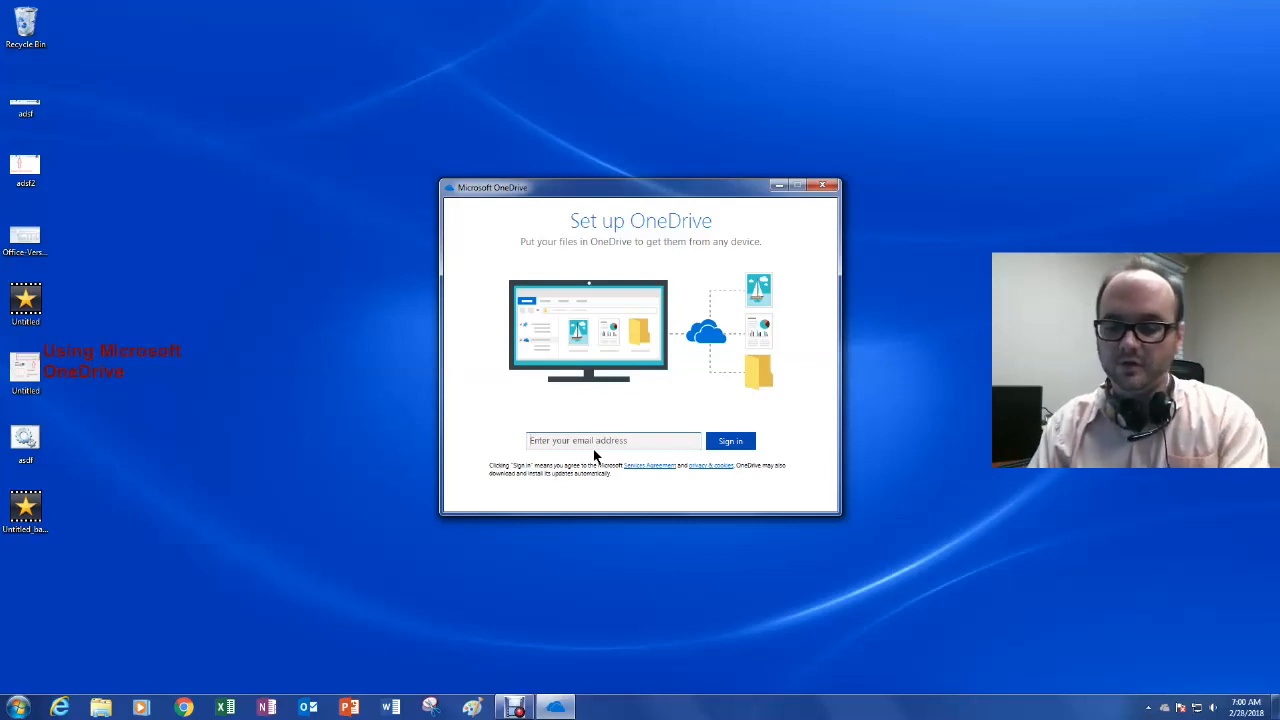
Step: Sign in with the work email address as a Work or school account and the account password
click(594, 455)
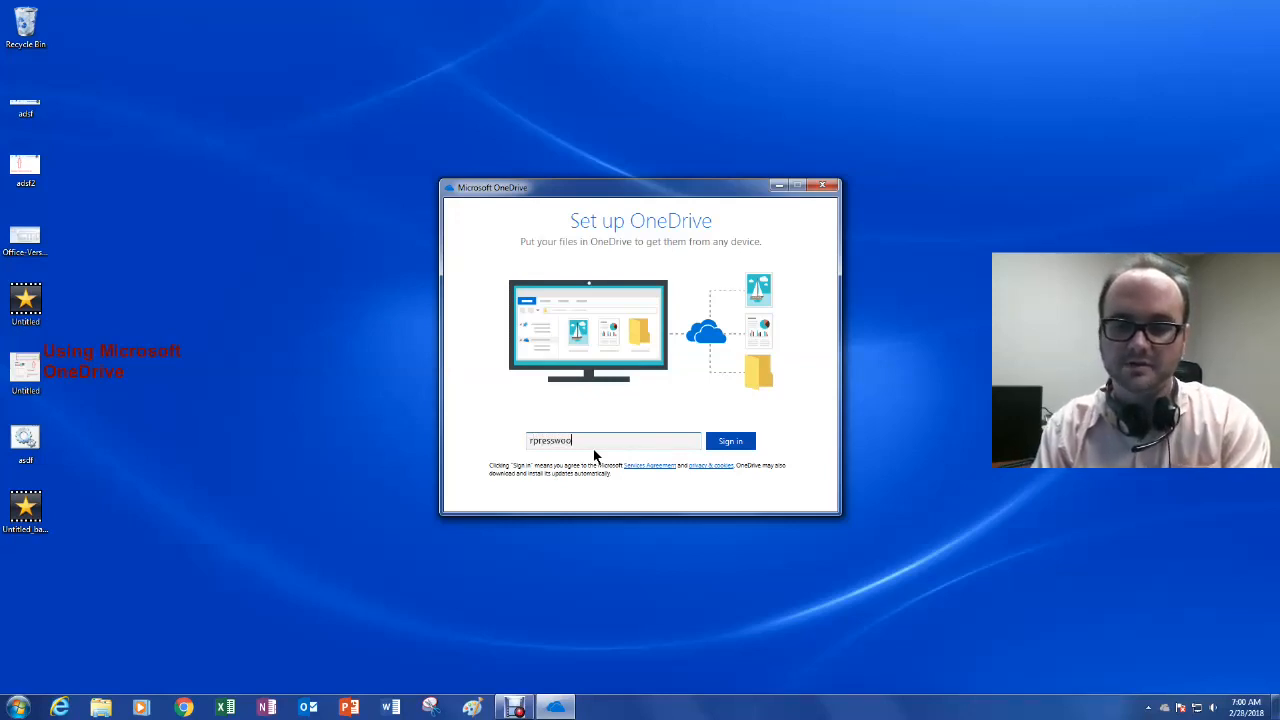
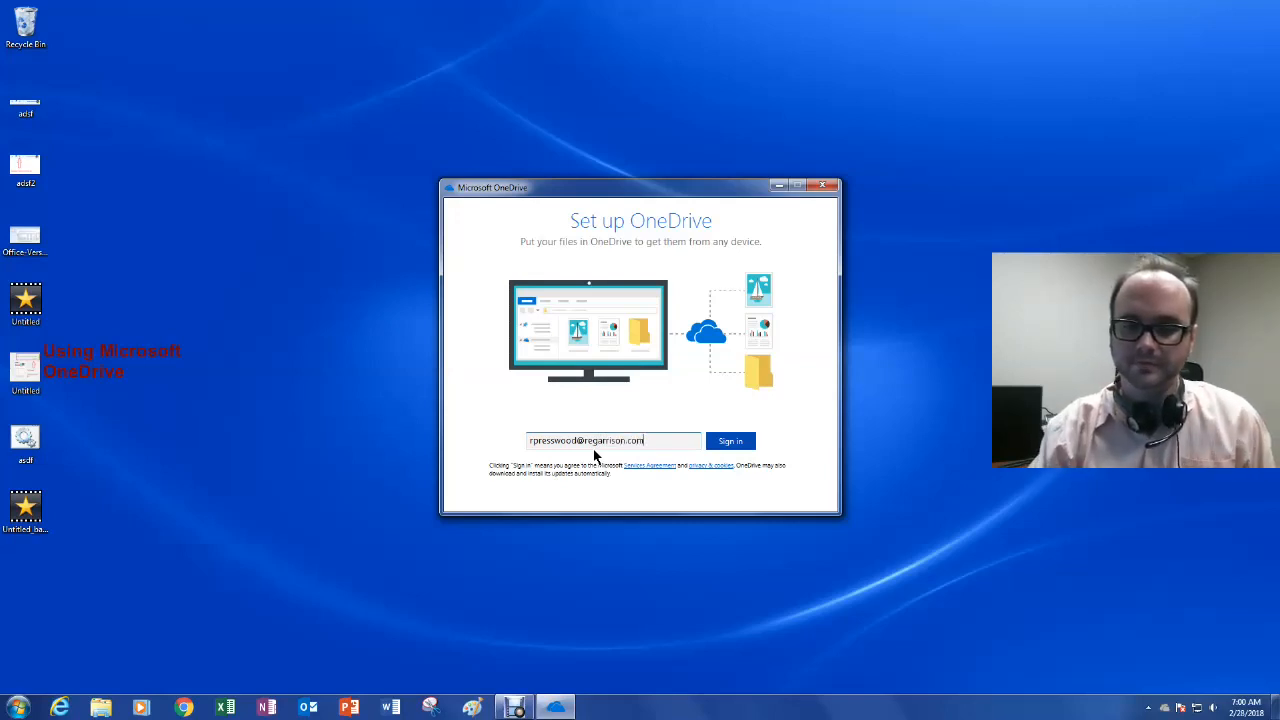
click(731, 446)
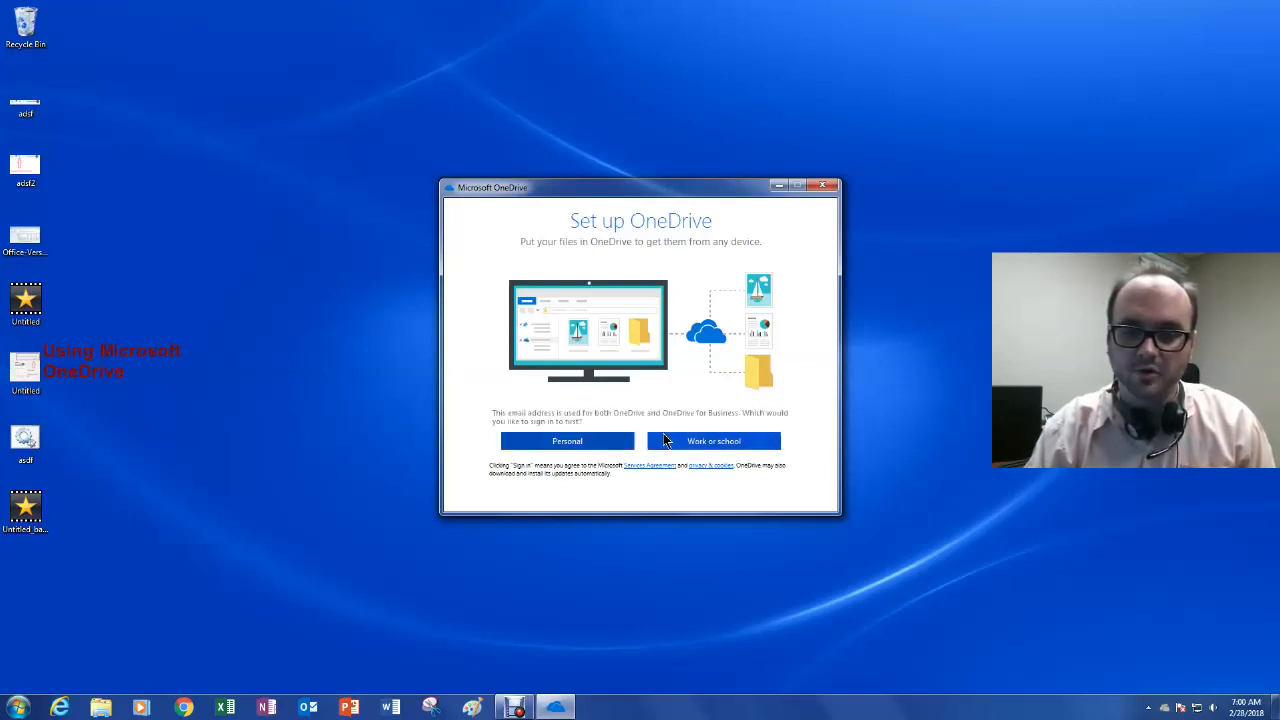
click(665, 441)
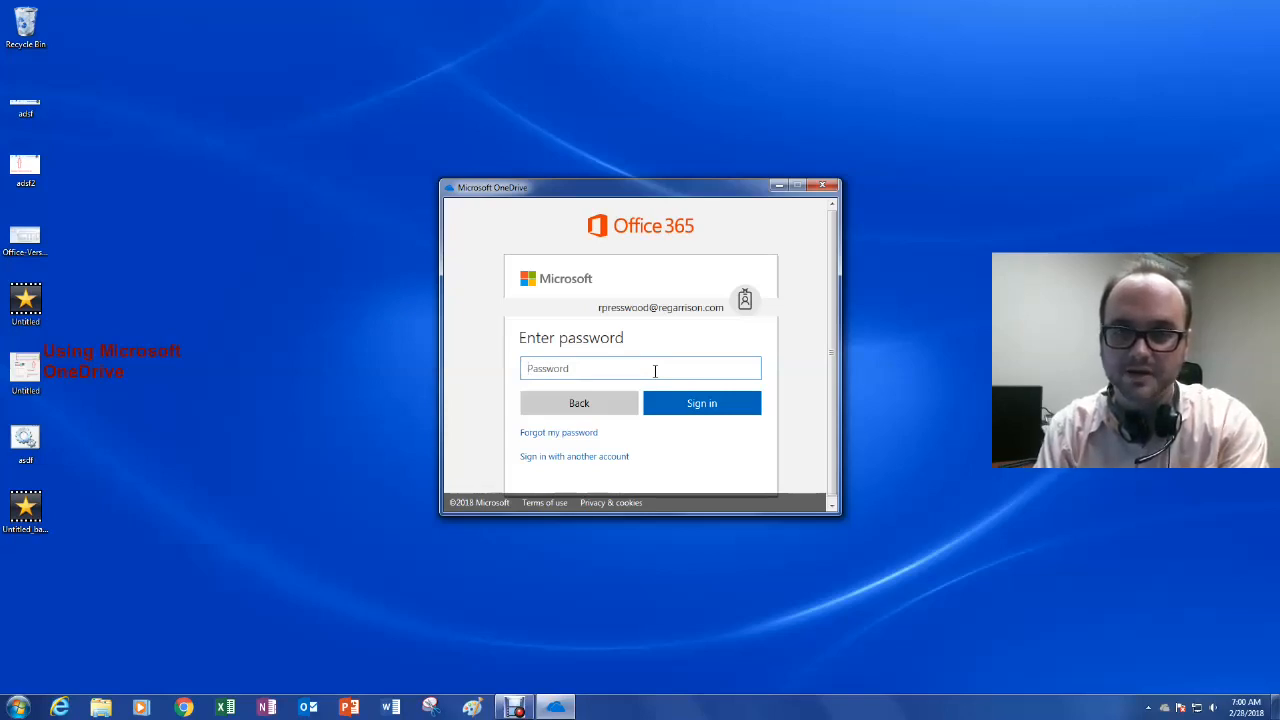
text(*****)
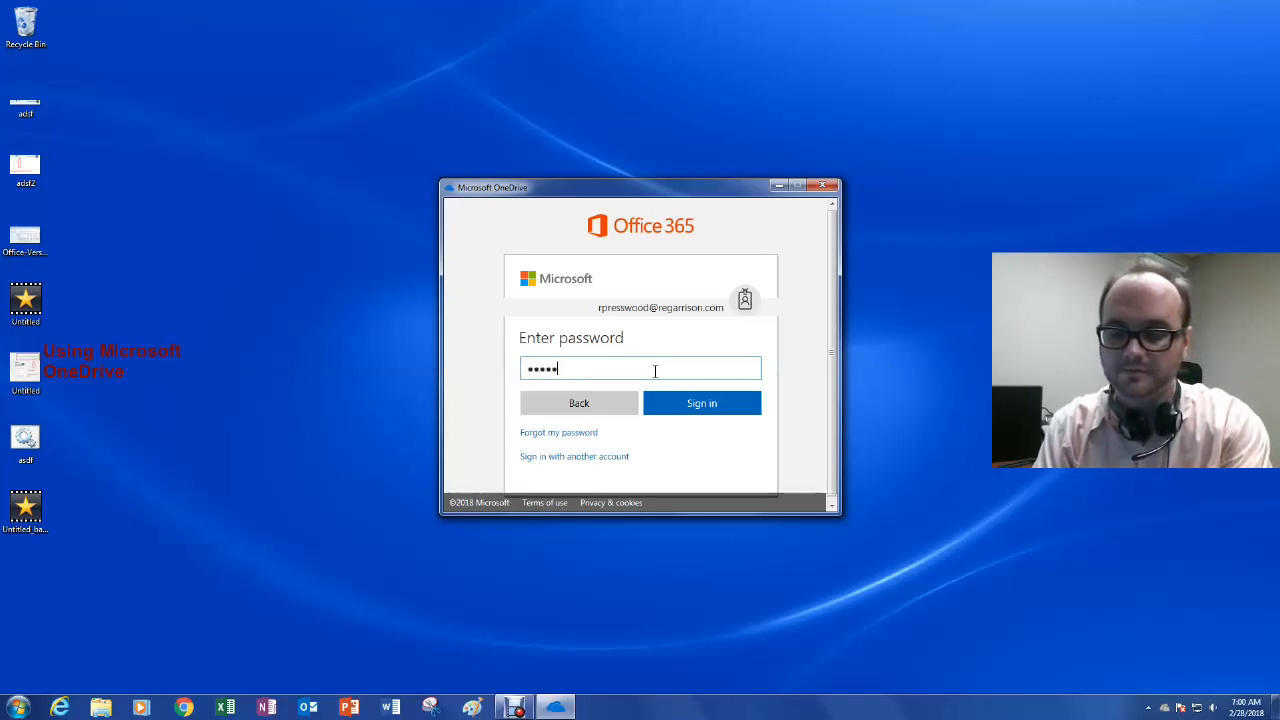
text(*********)
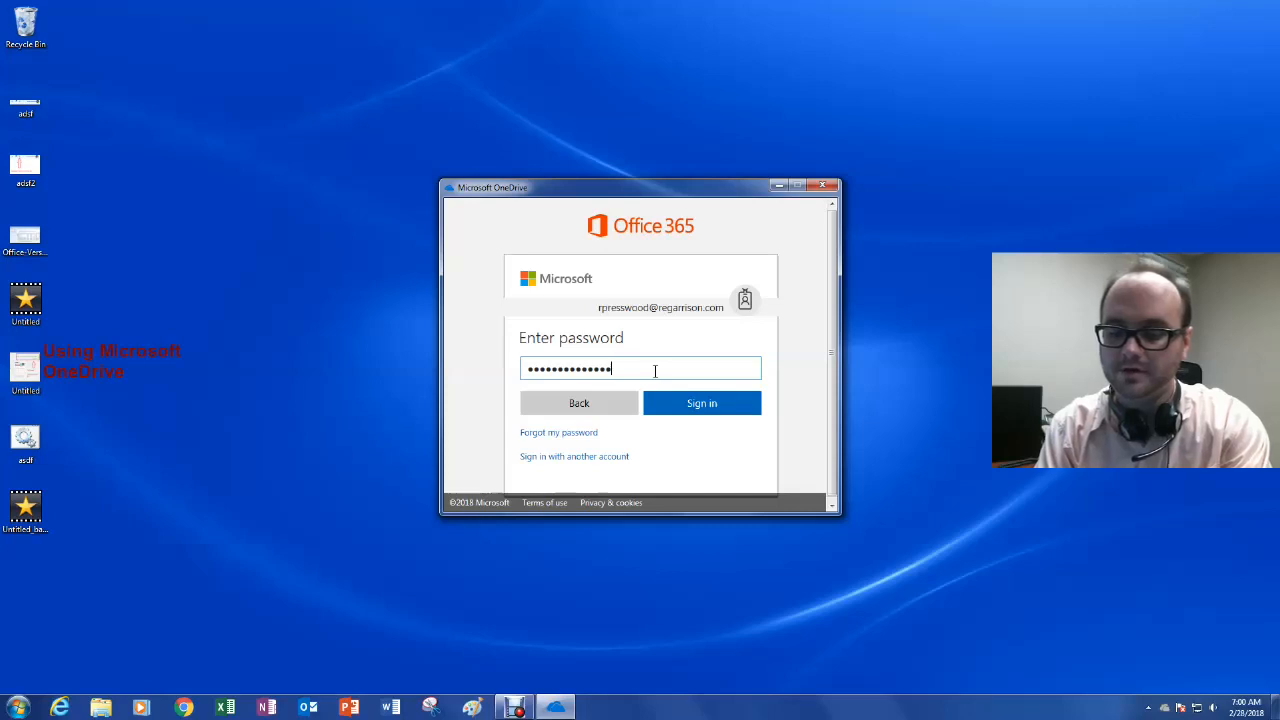
text(******)
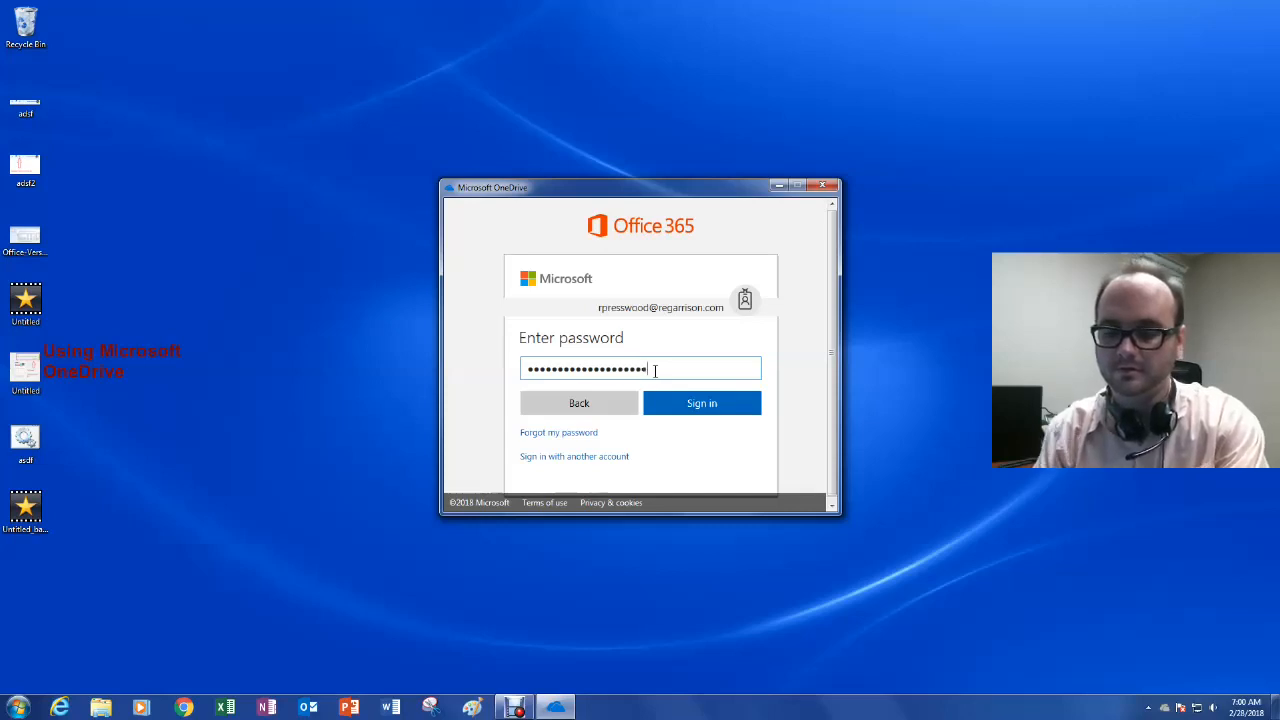
text(*)
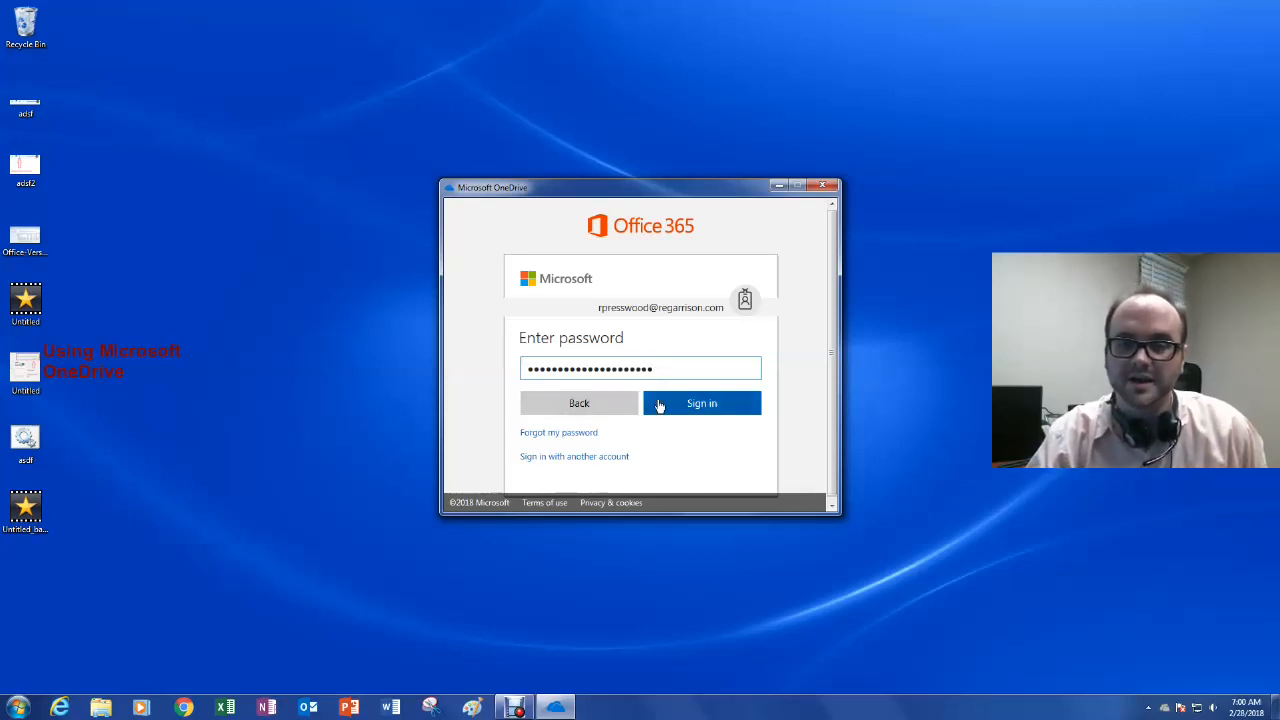
click(659, 404)
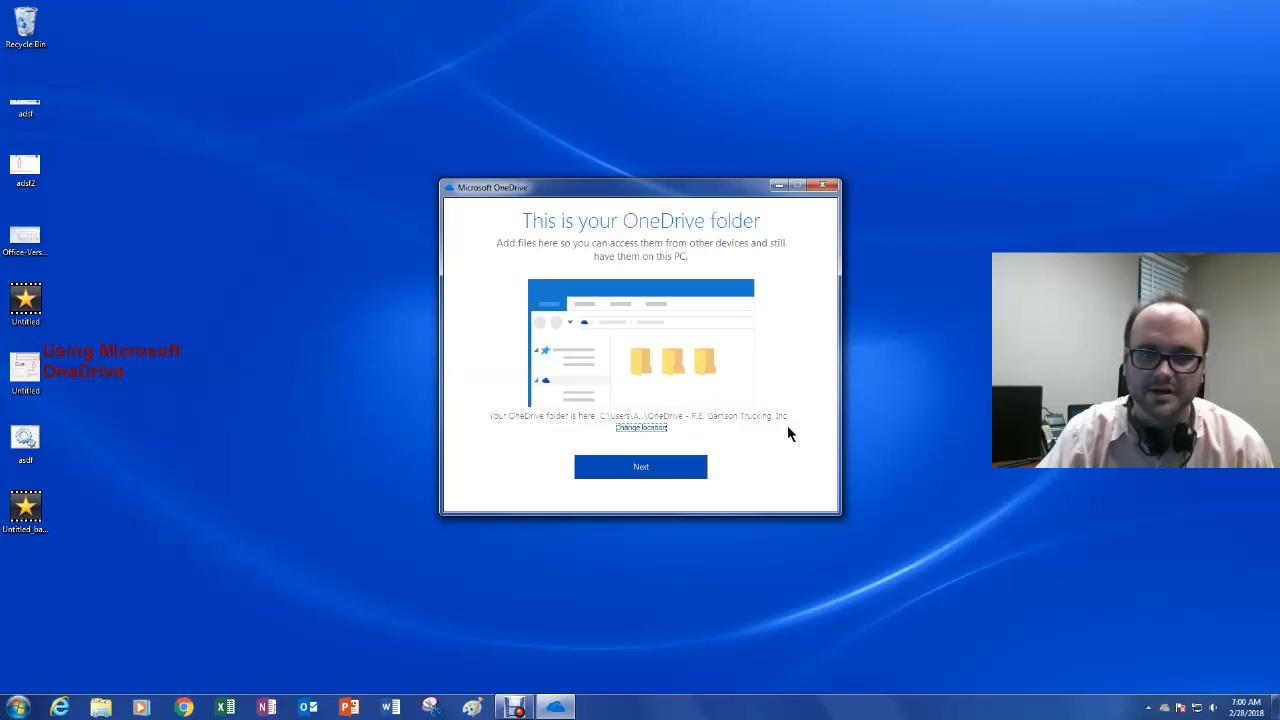
Step: Keep the default OneDrive folder location, expand User Folder, and sync all folders (9.4 GB)
click(655, 467)
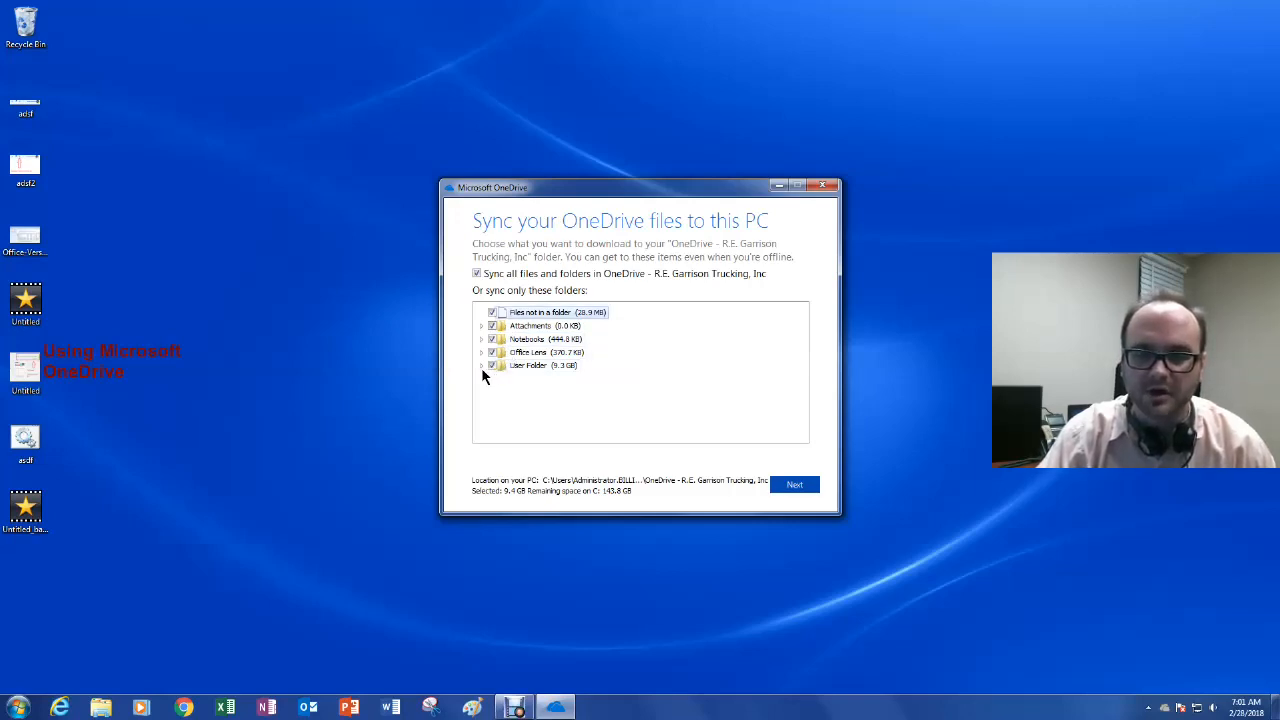
click(481, 366)
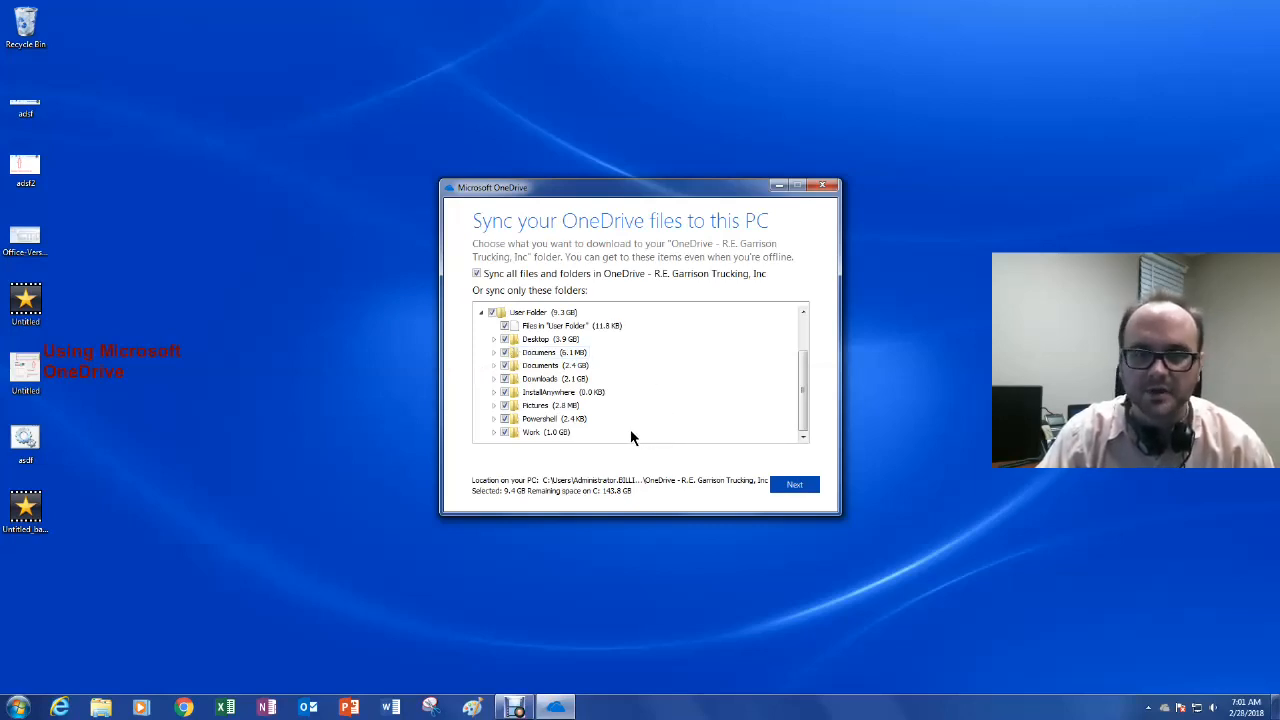
click(792, 485)
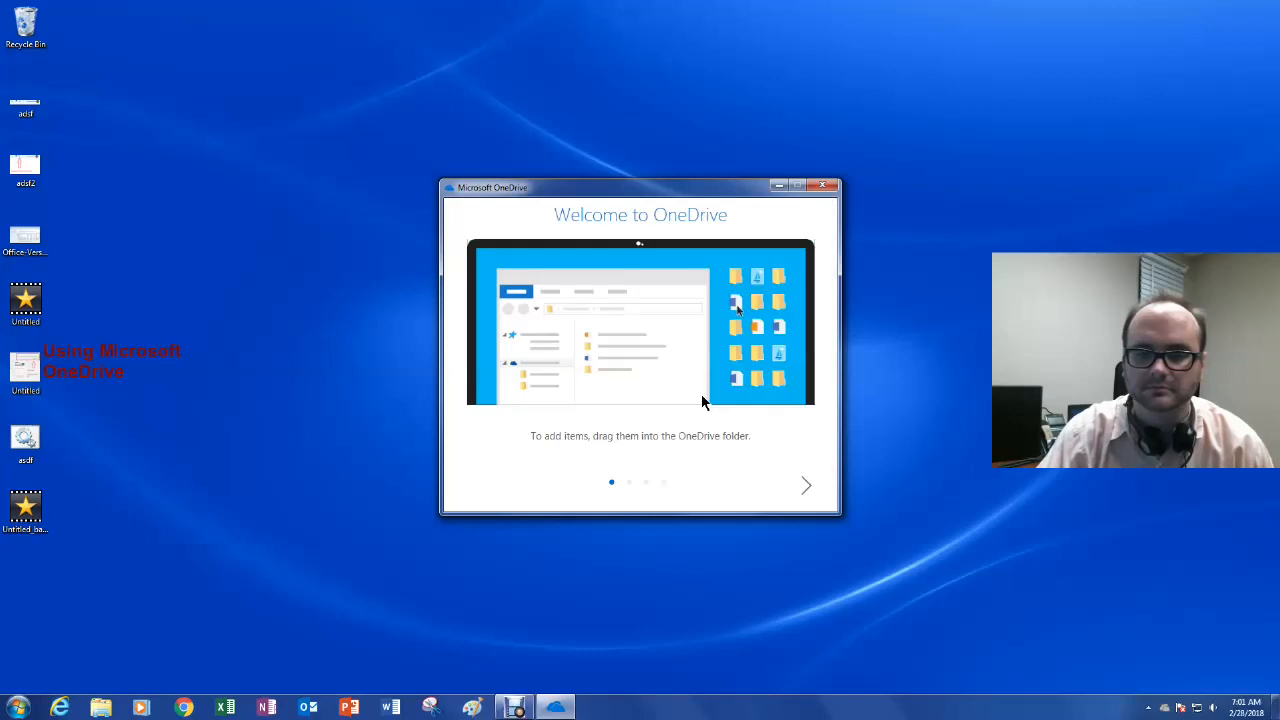
Step: Page through the welcome tour pages and open the OneDrive folder in Explorer
click(804, 485)
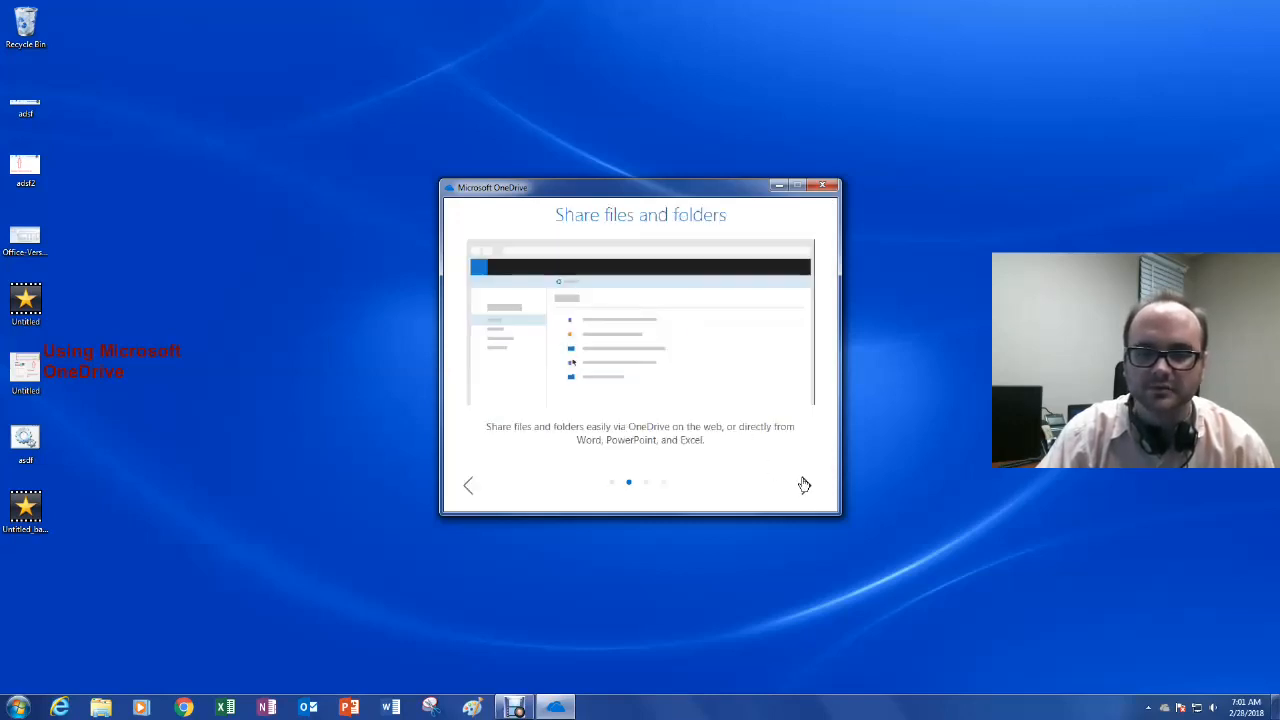
click(804, 485)
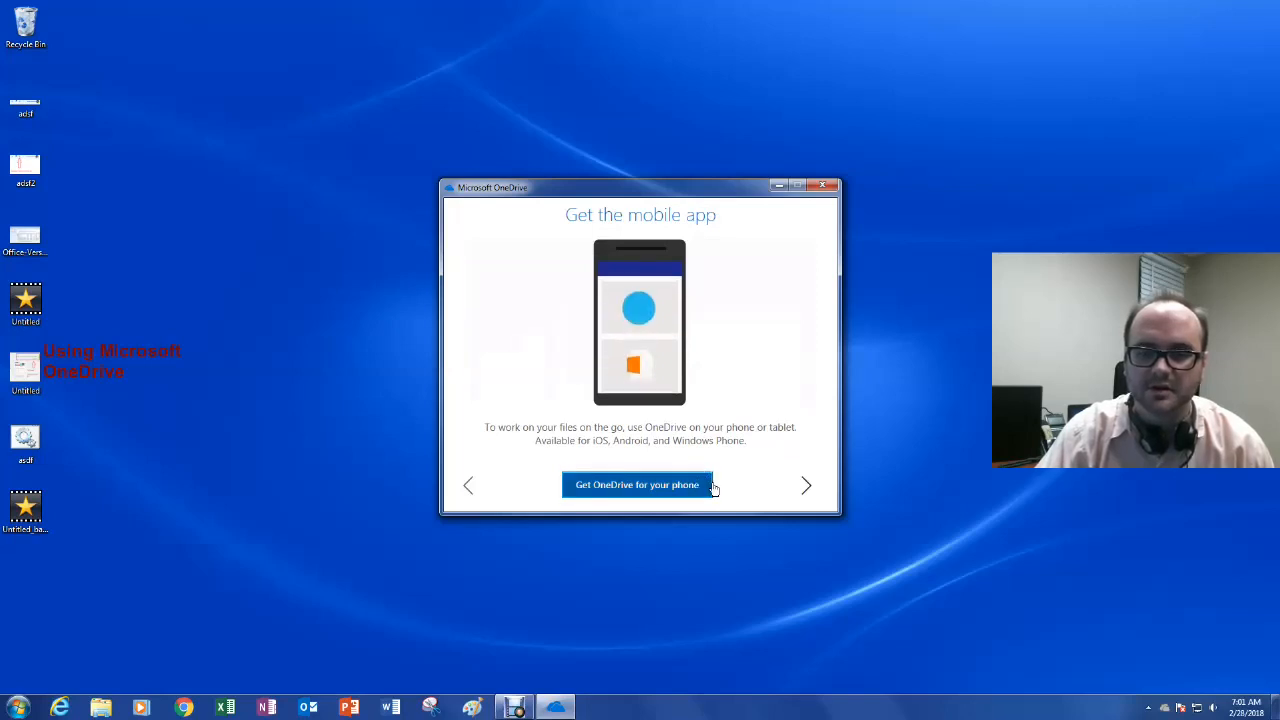
click(806, 488)
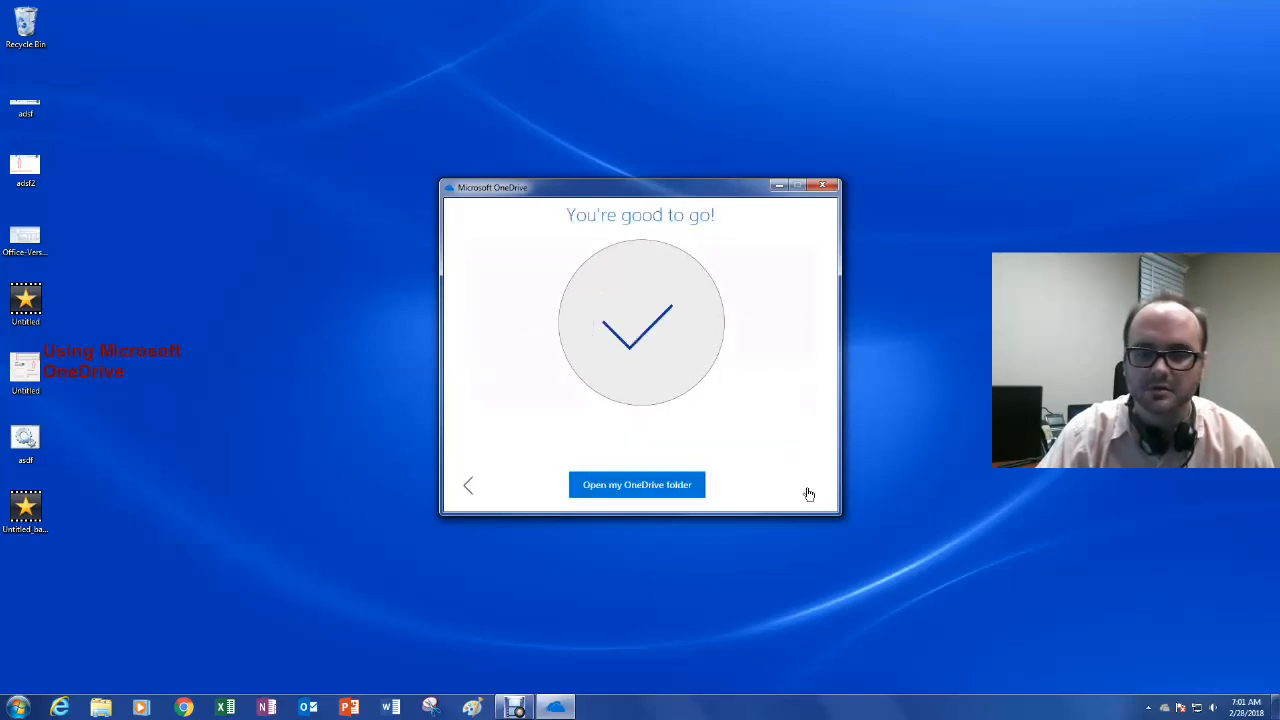
click(684, 488)
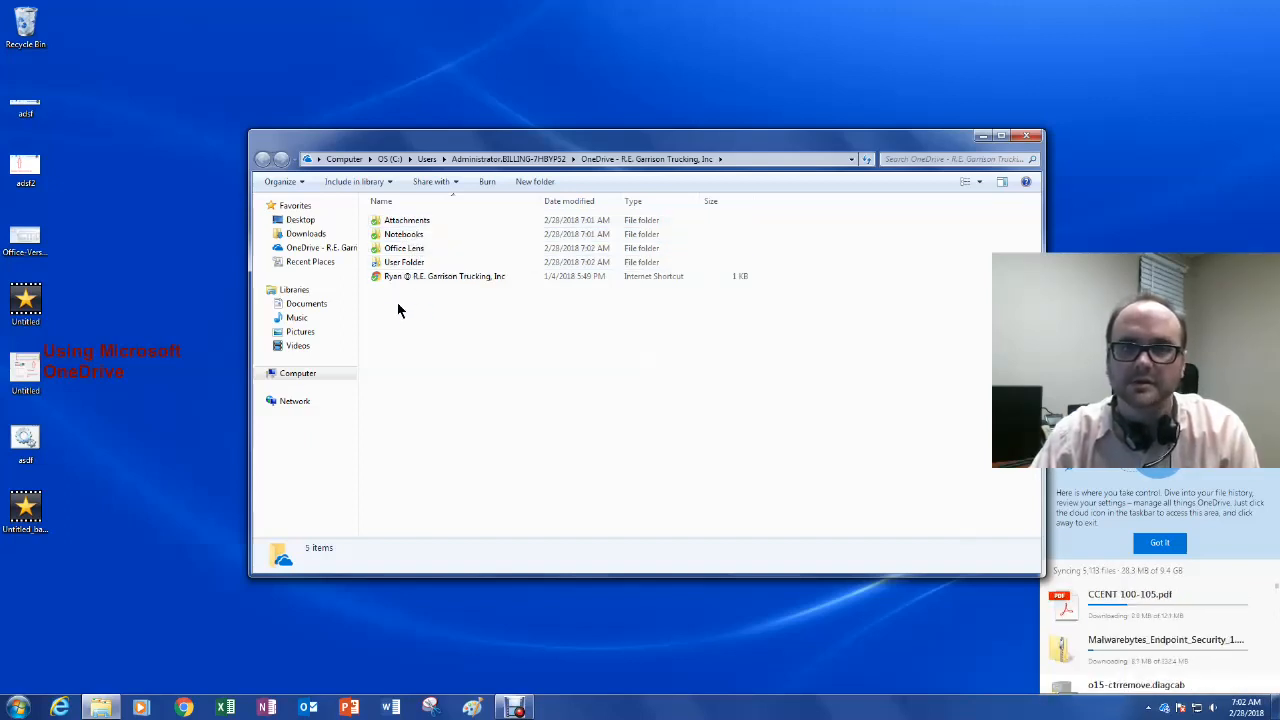
Step: Browse Computer > OS (C:) > Users > Administrator and select the Desktop folder
click(300, 373)
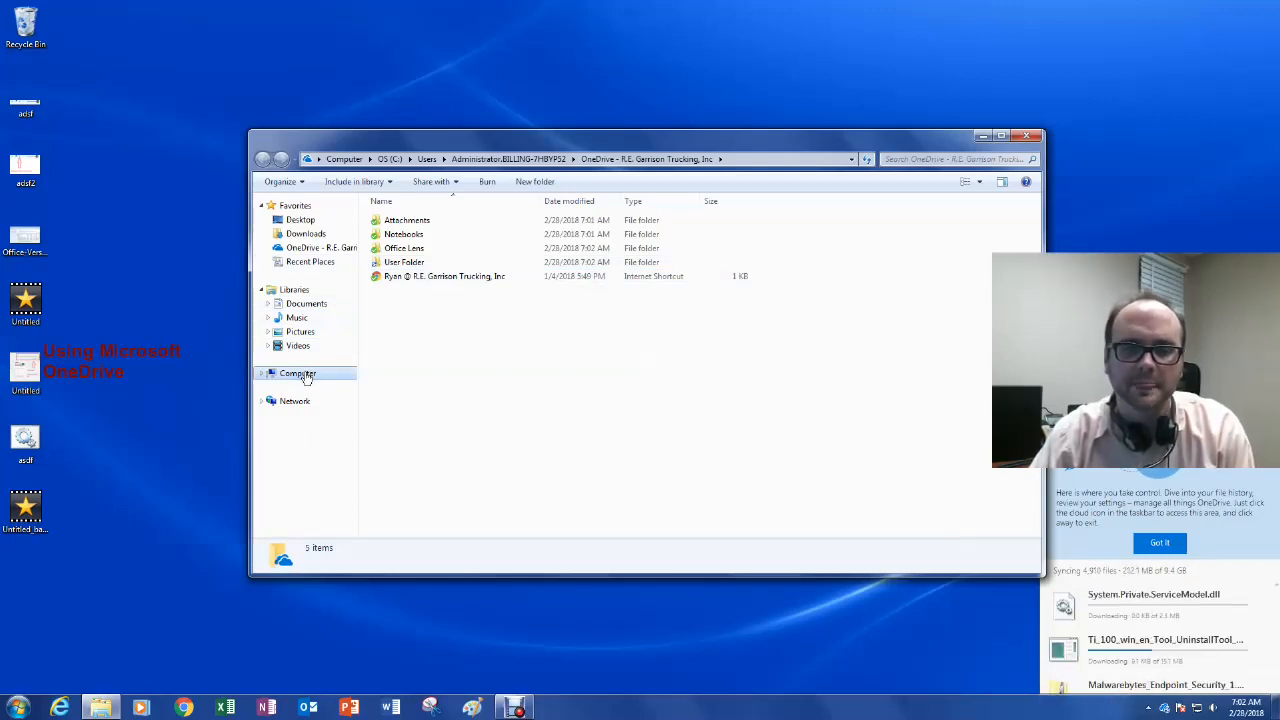
click(299, 374)
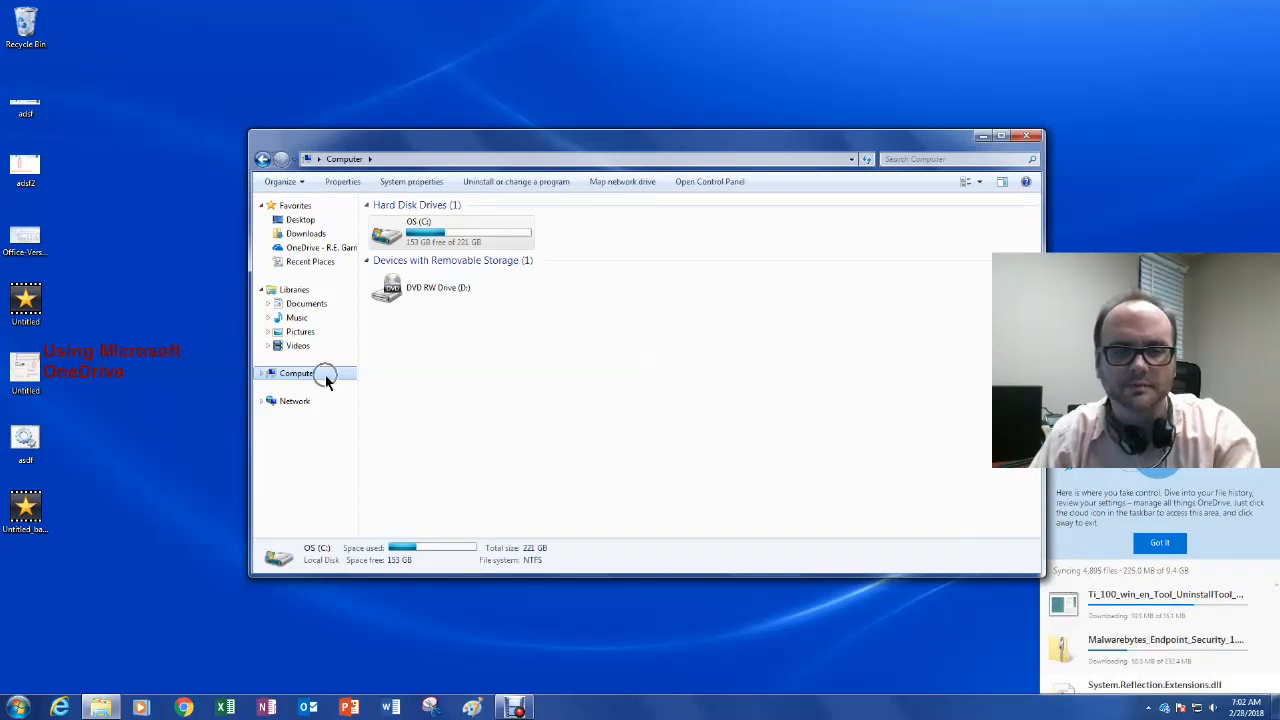
click(438, 243)
double_click(438, 243)
scroll(440, 330, down, 1)
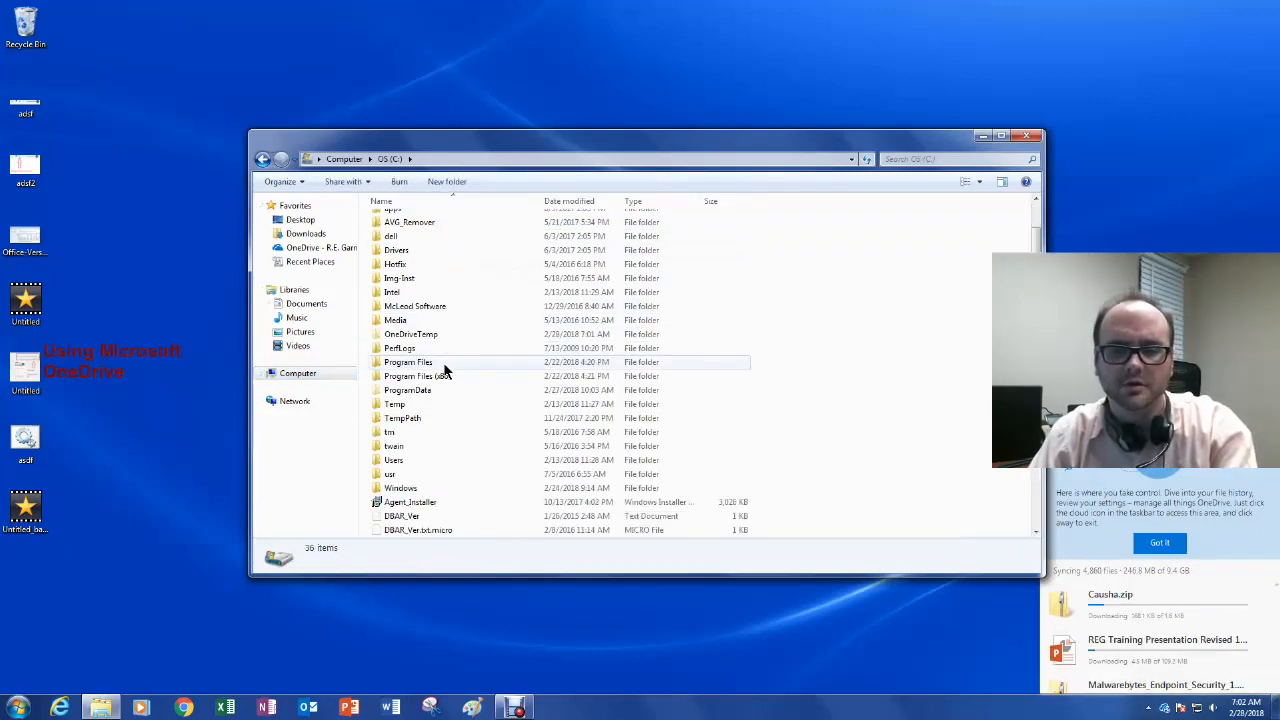
click(427, 460)
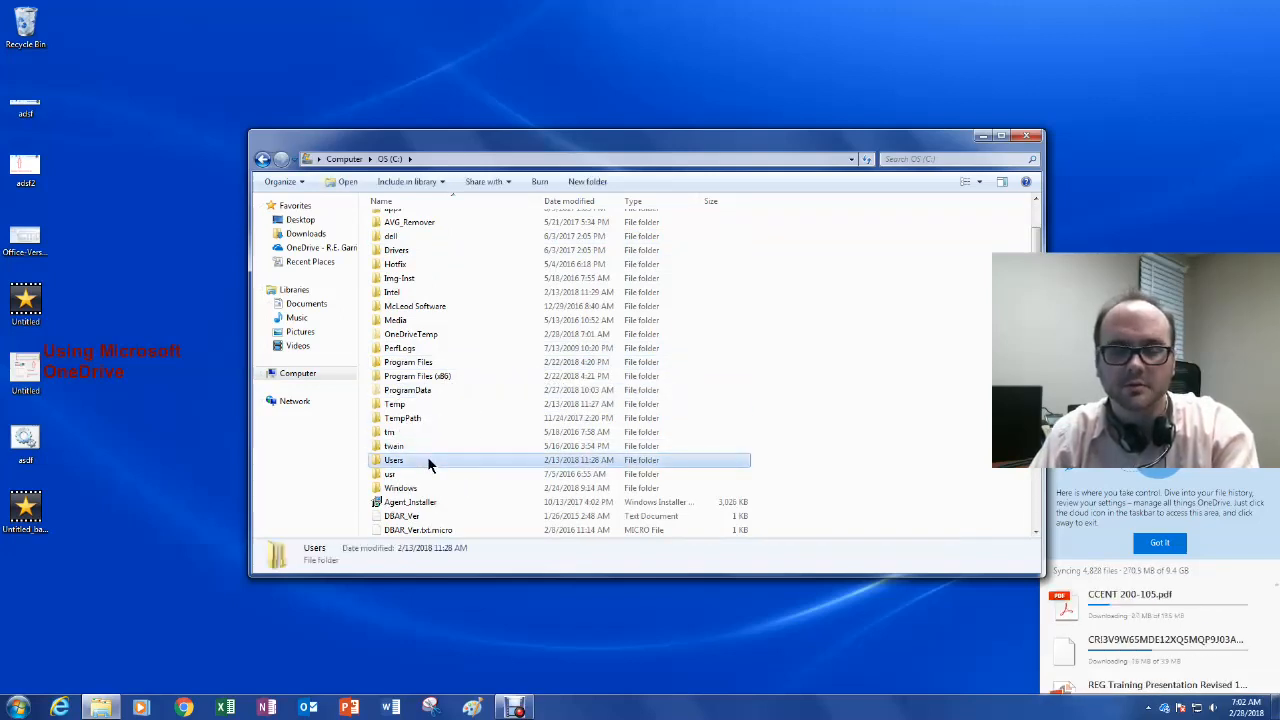
double_click(427, 460)
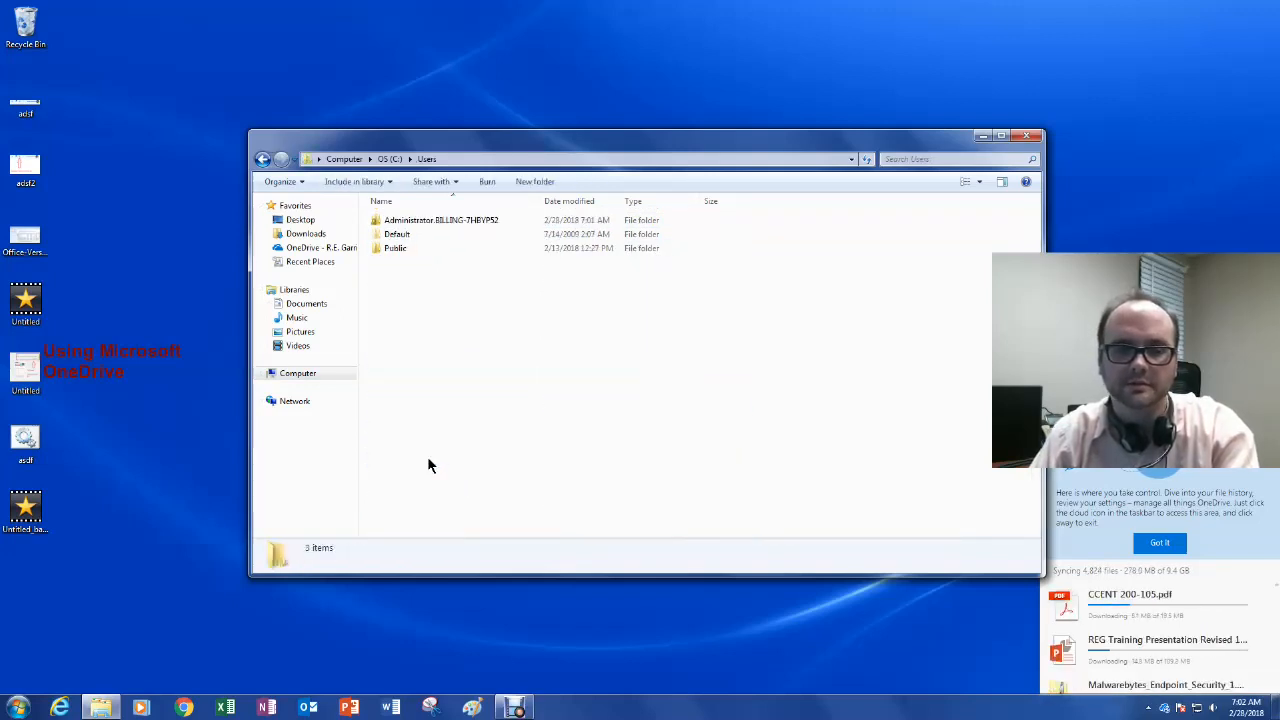
double_click(437, 222)
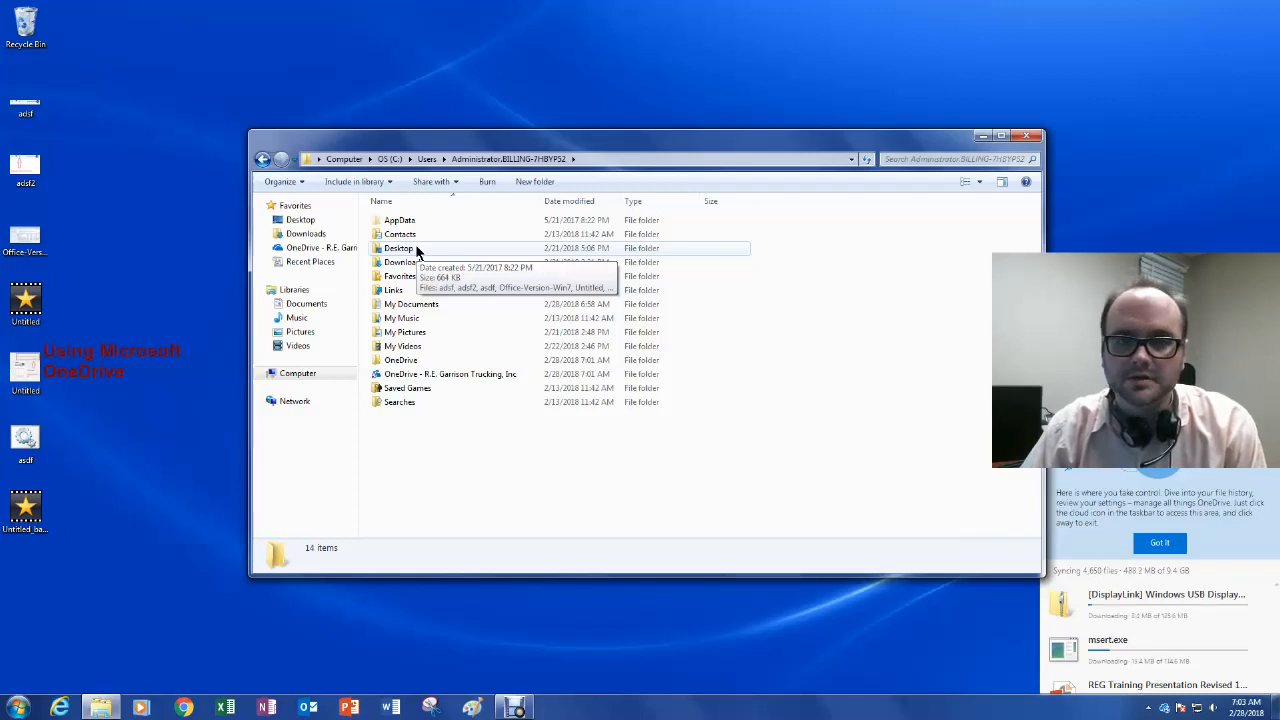
click(418, 251)
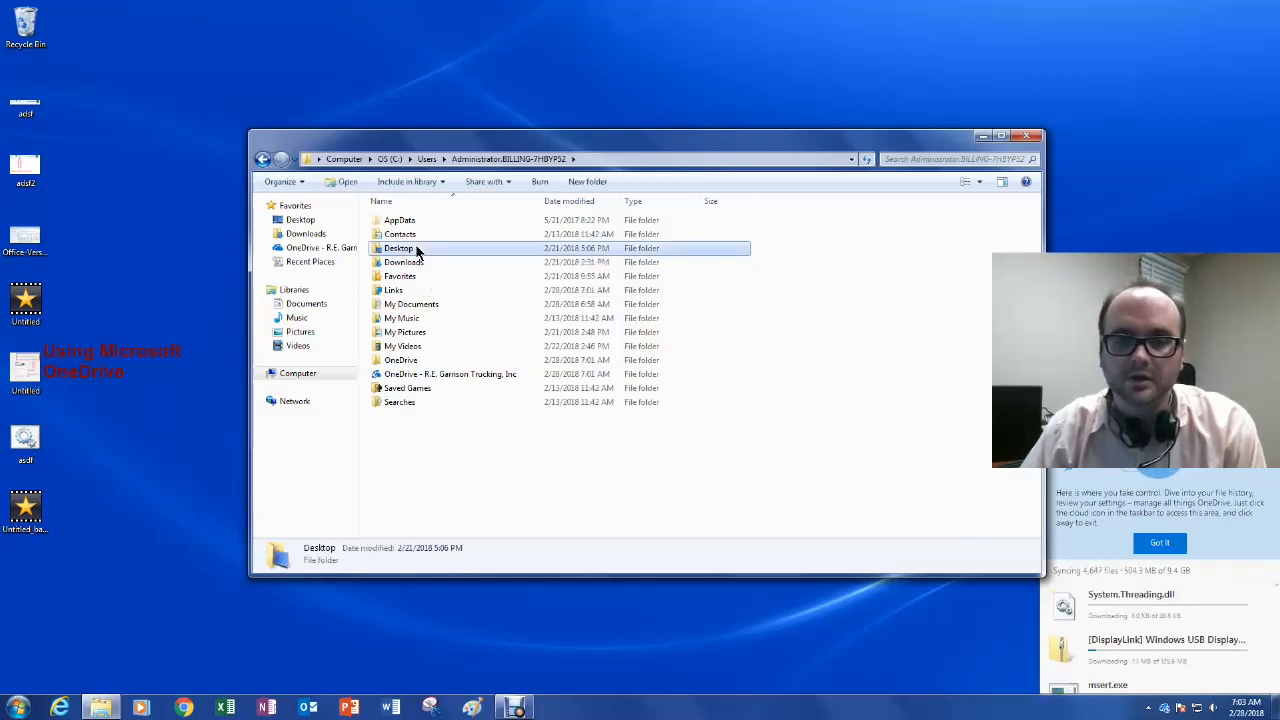
Step: From the Desktop folder's Properties Location tab, start moving it to a new destination
right_click(418, 251)
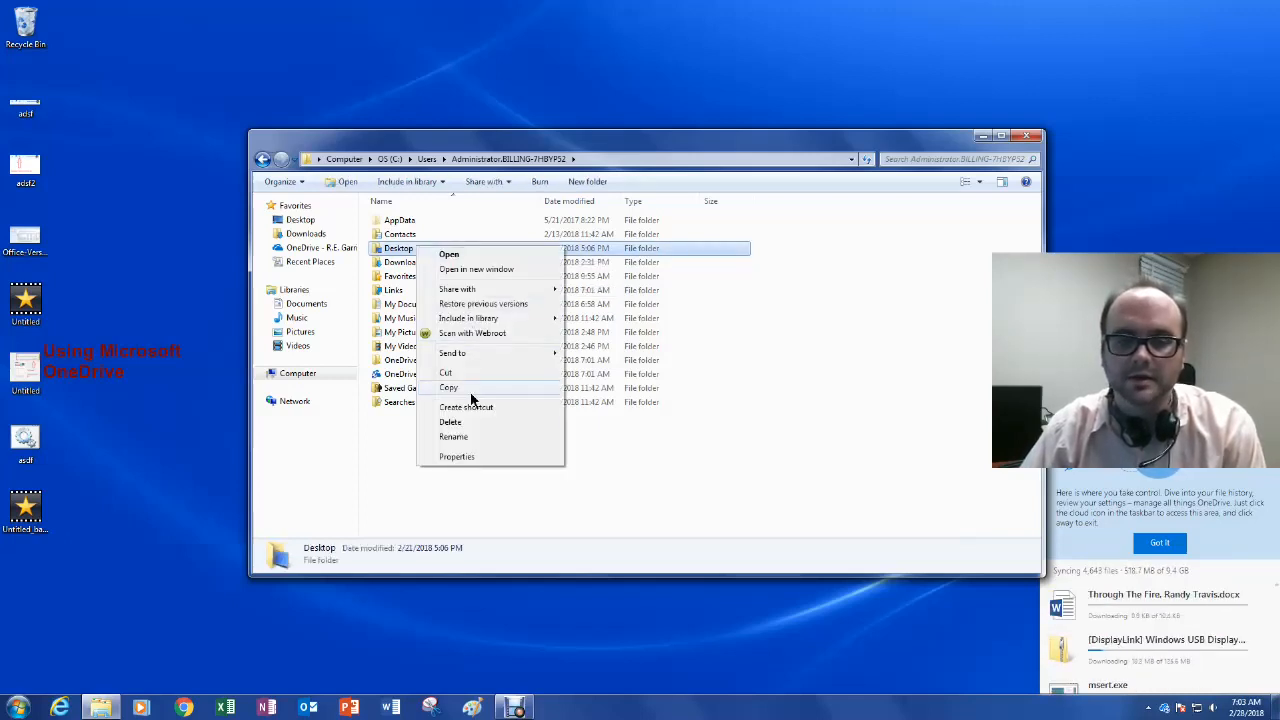
click(474, 456)
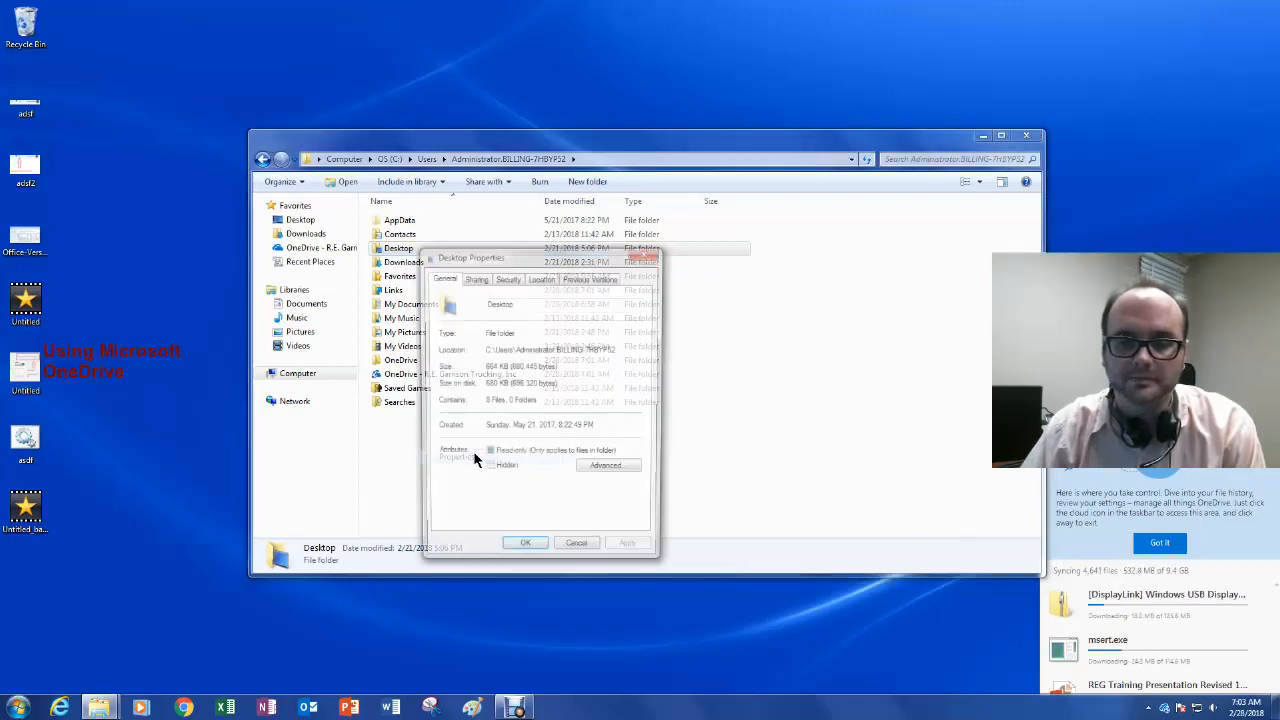
click(541, 278)
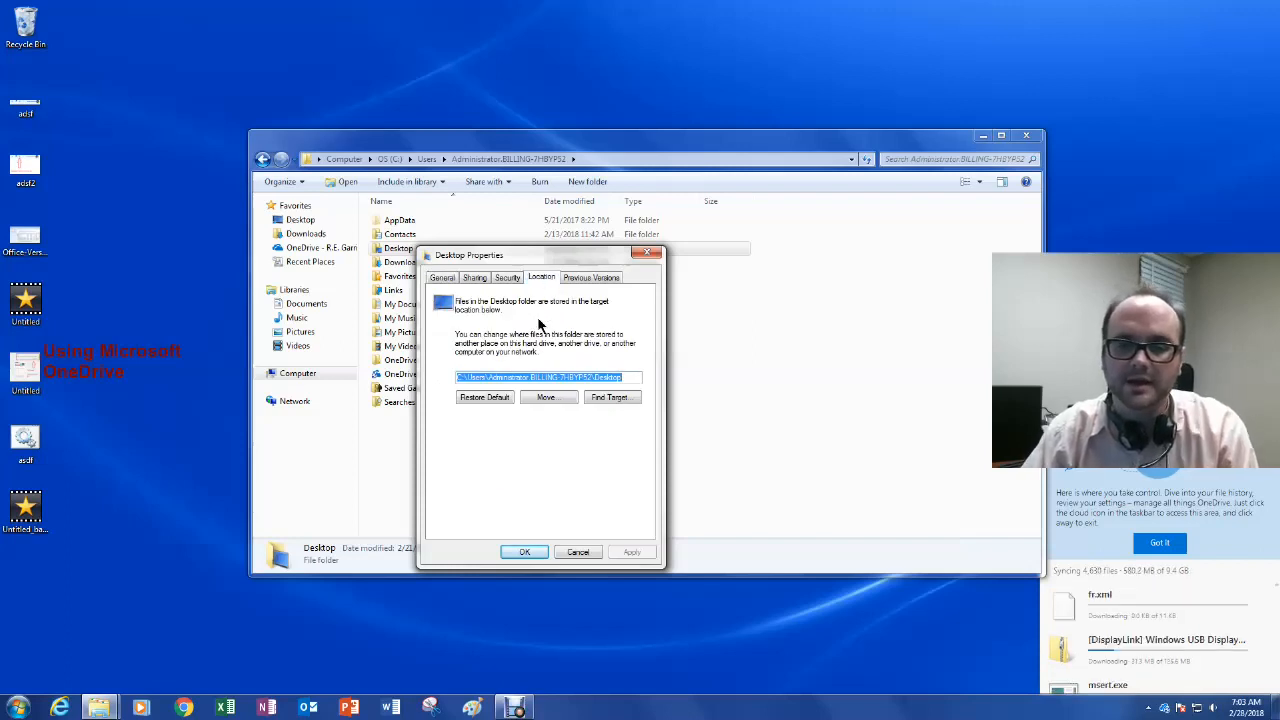
click(475, 379)
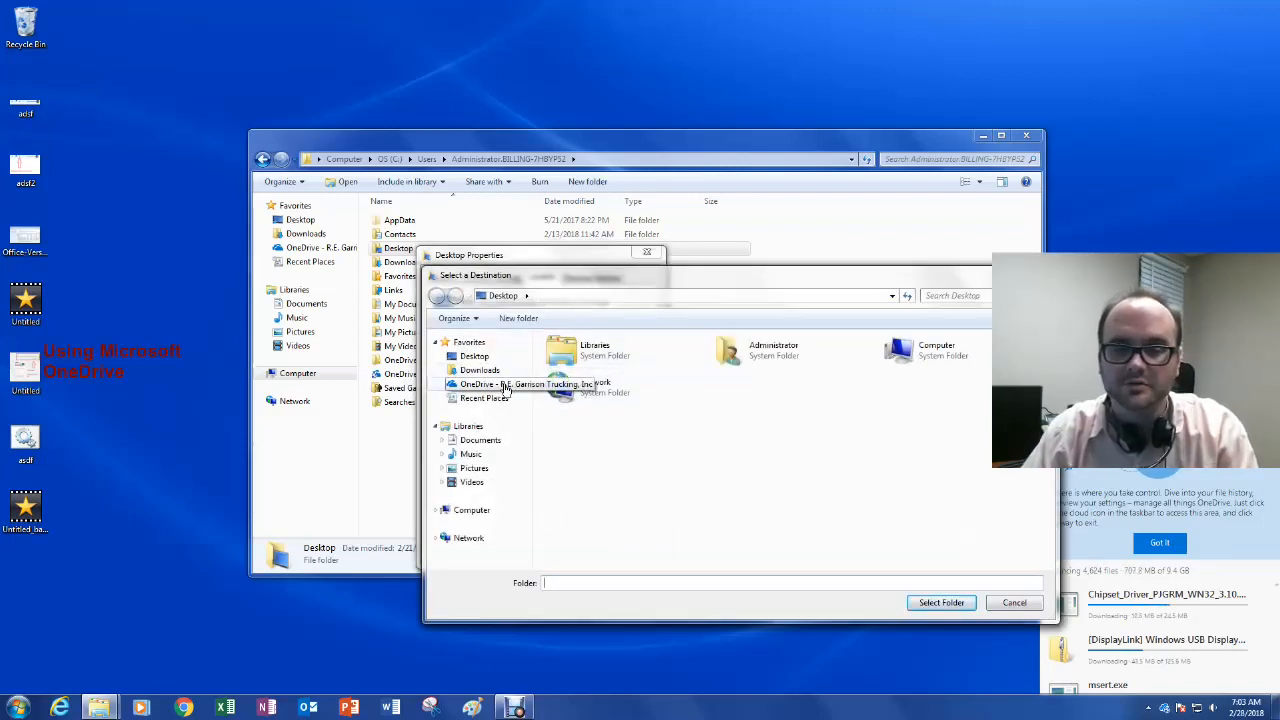
Step: Create a new folder named 'Desktop' inside OneDrive and select it as the destination
click(507, 386)
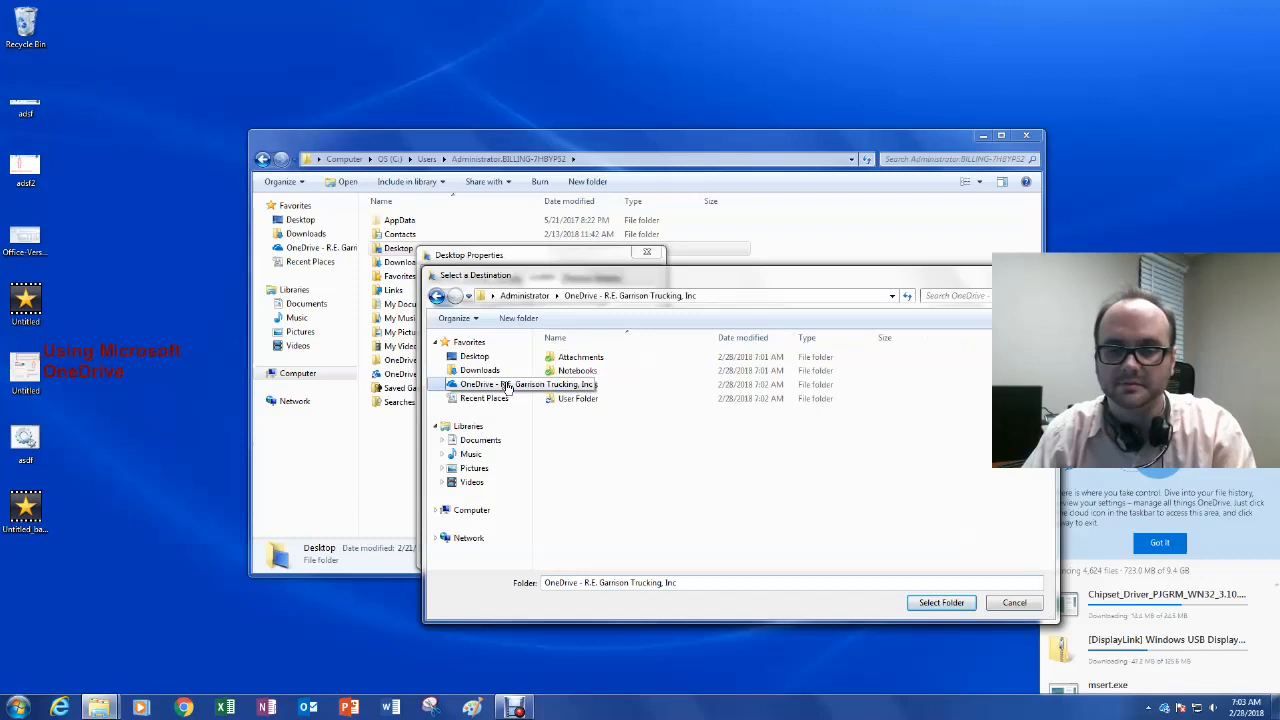
right_click(577, 432)
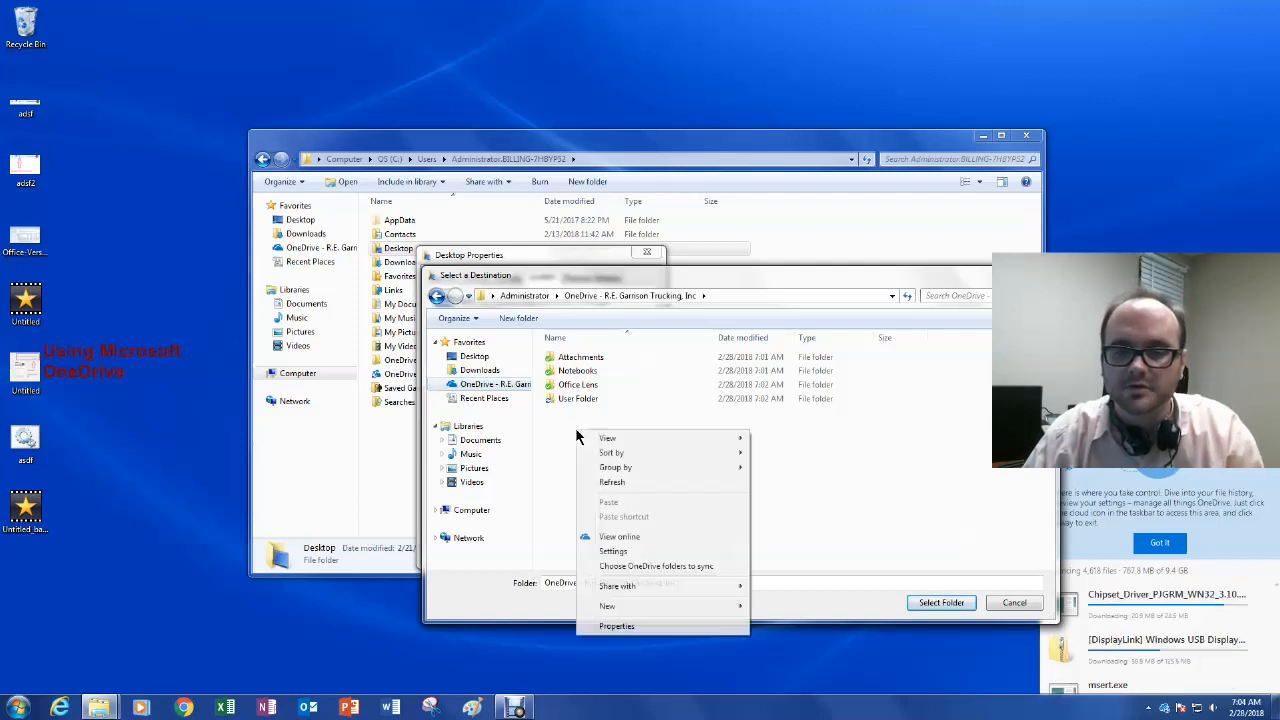
mouse_move(621, 604)
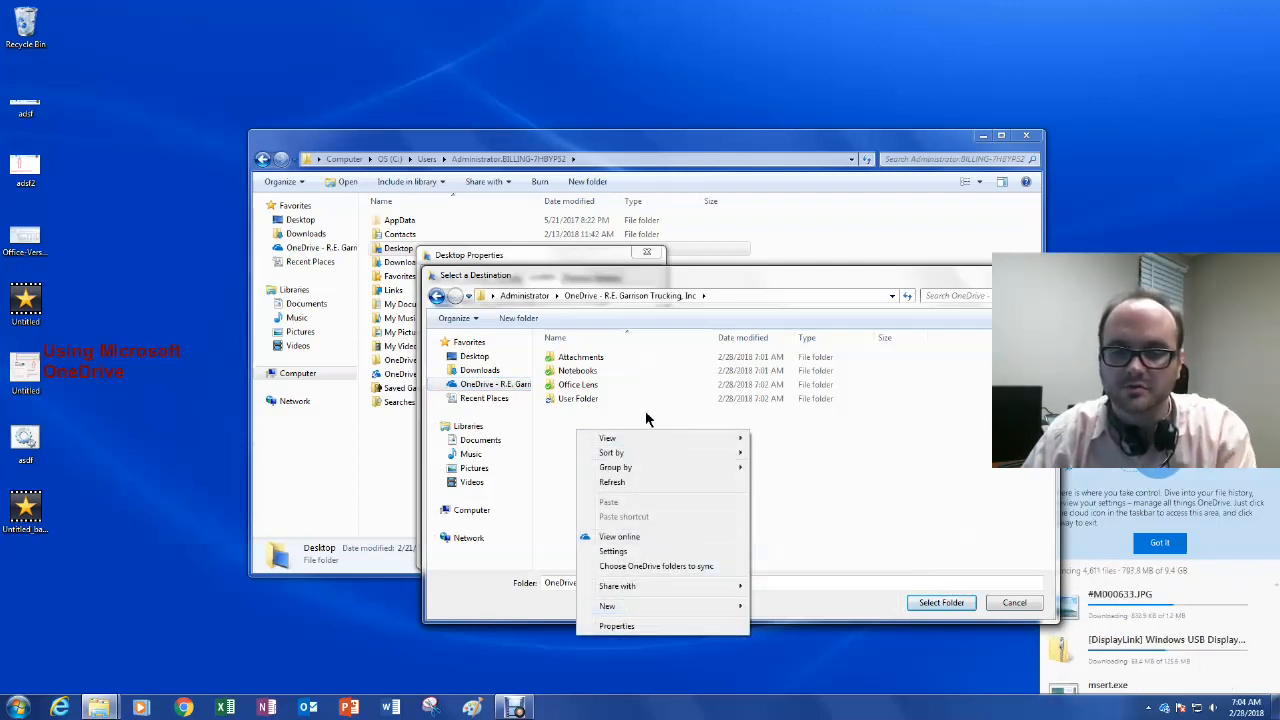
click(601, 428)
right_click(601, 429)
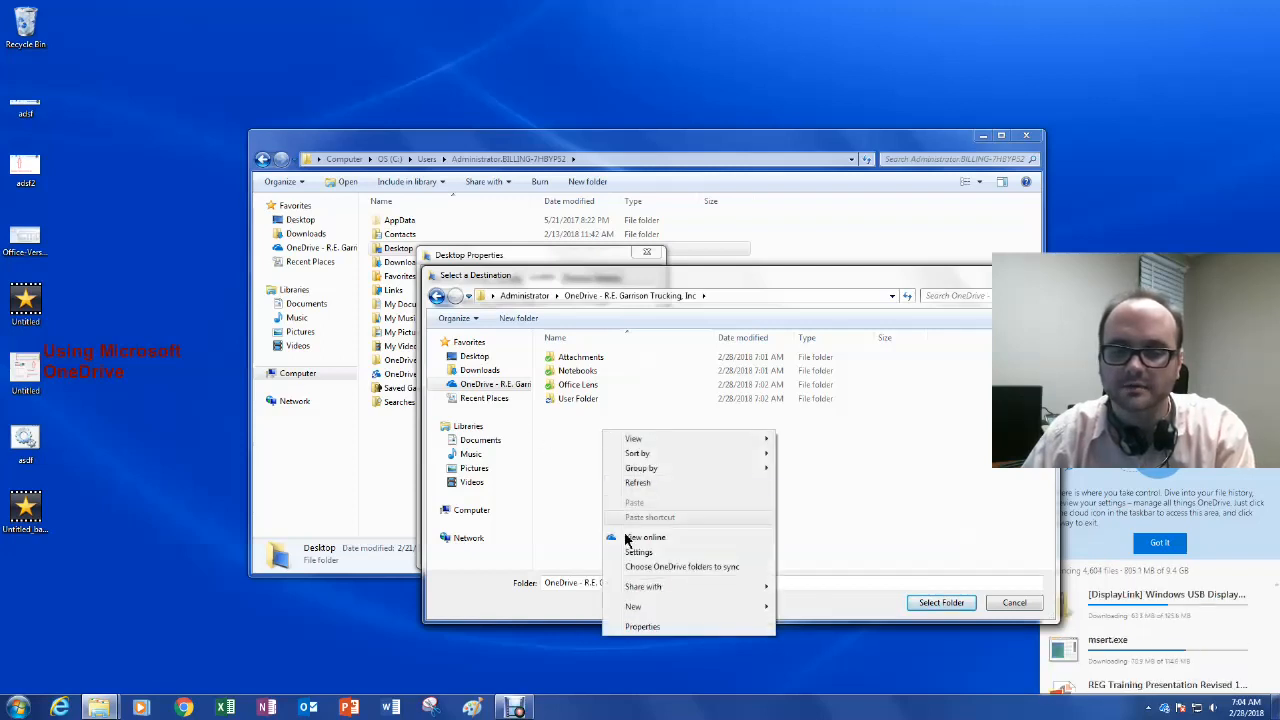
mouse_move(637, 604)
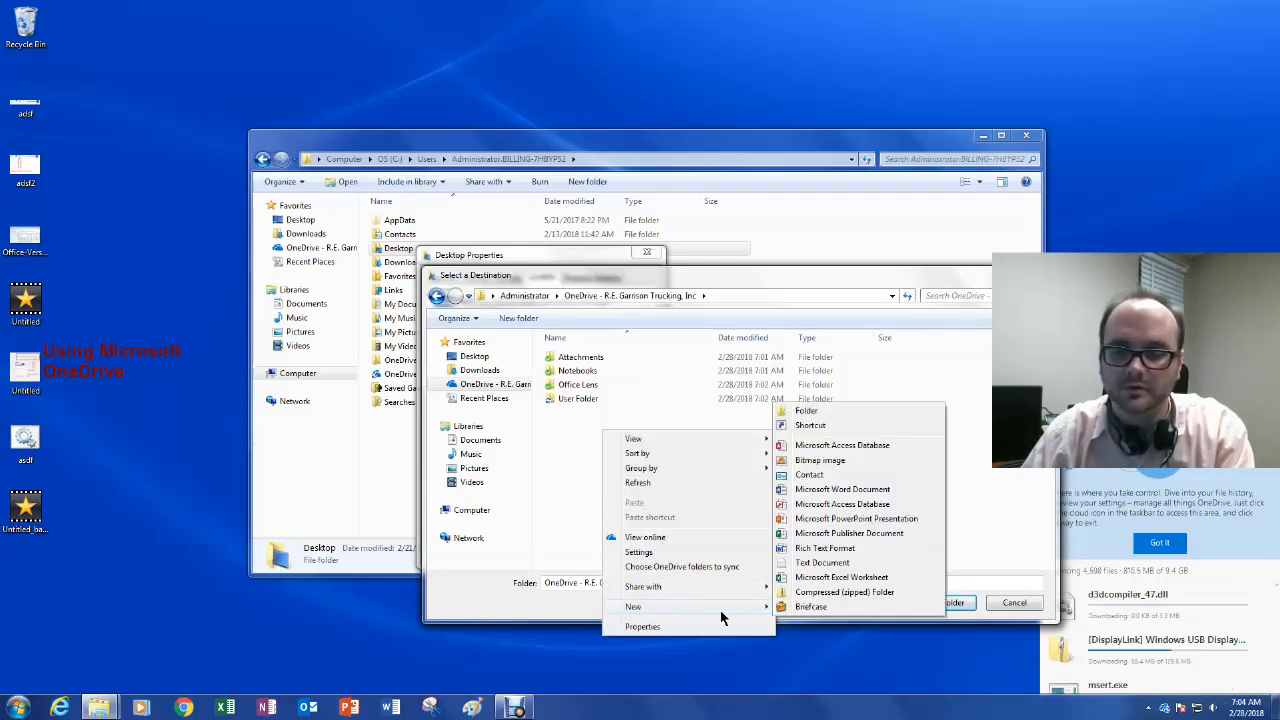
click(833, 411)
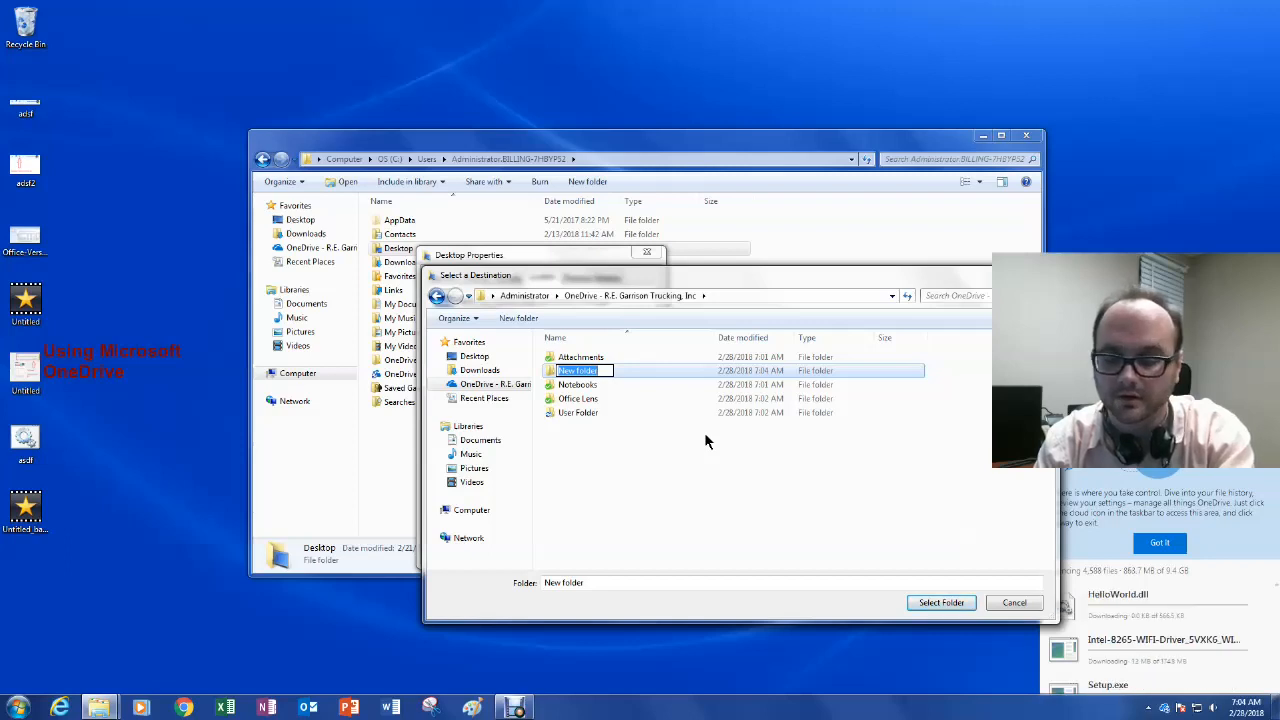
text(Desktop)
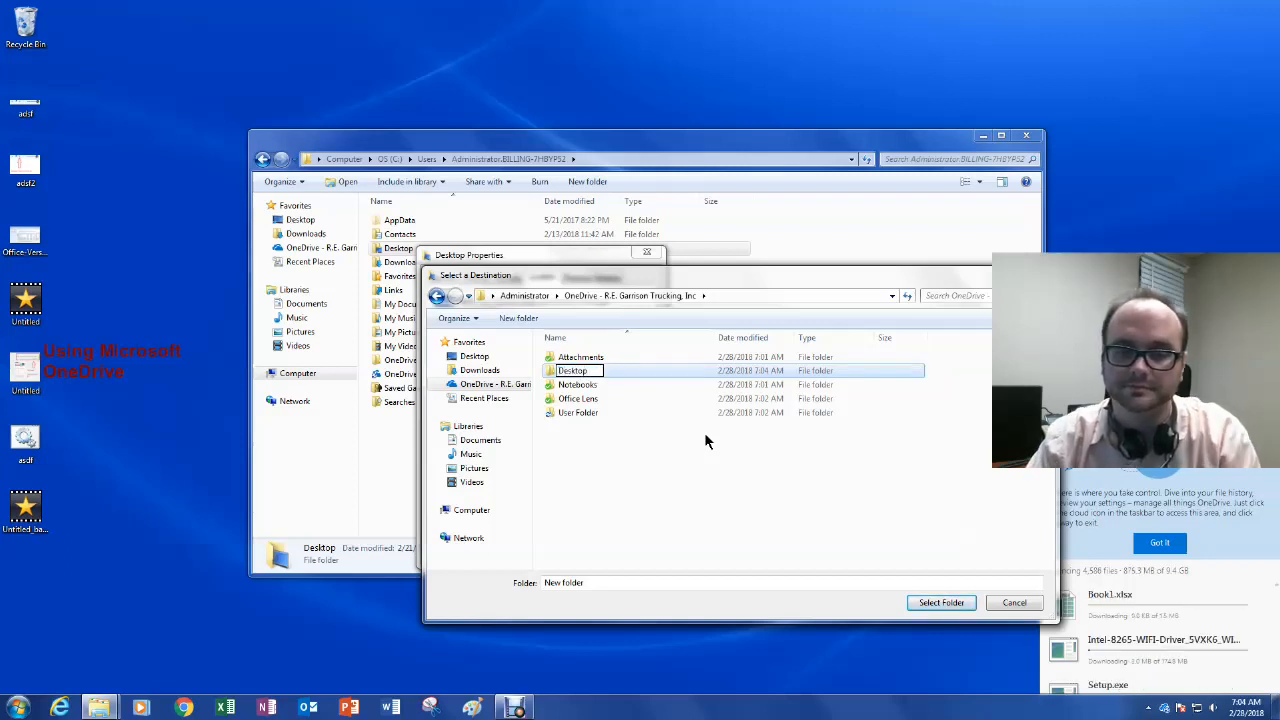
click(705, 437)
click(598, 380)
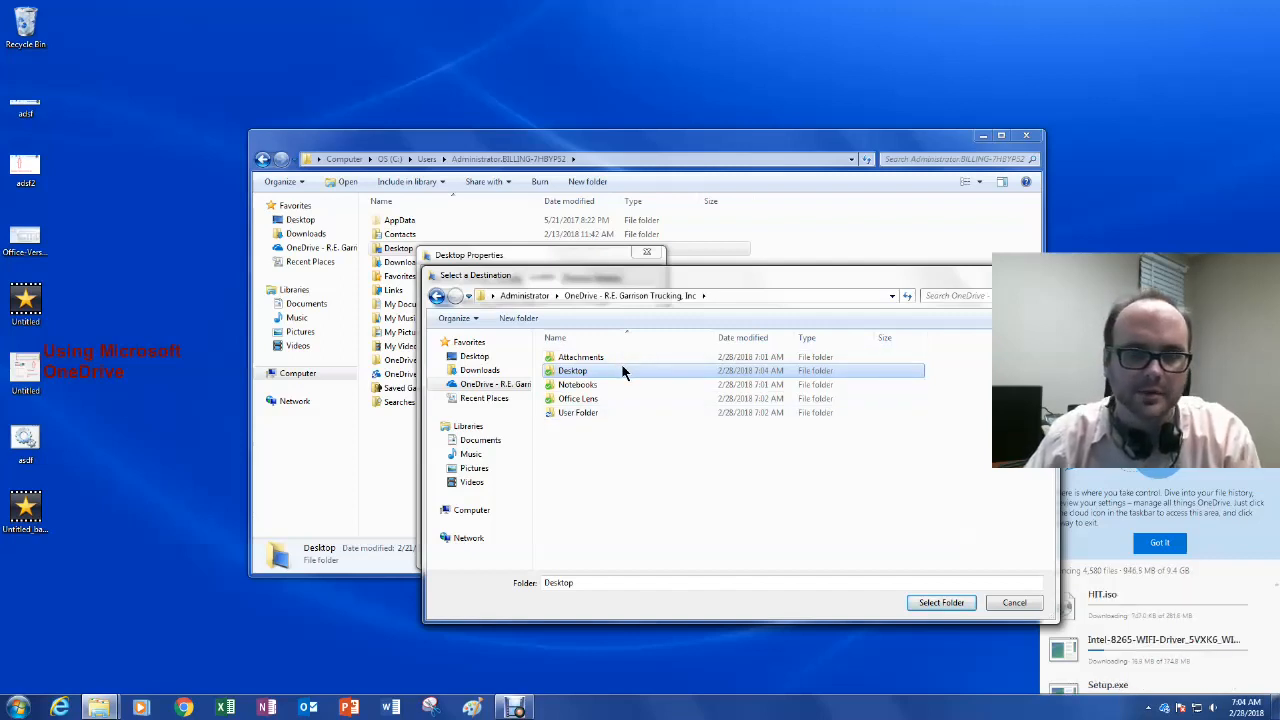
Step: Set OneDrive's Desktop folder as the new location and check the resulting path
click(945, 602)
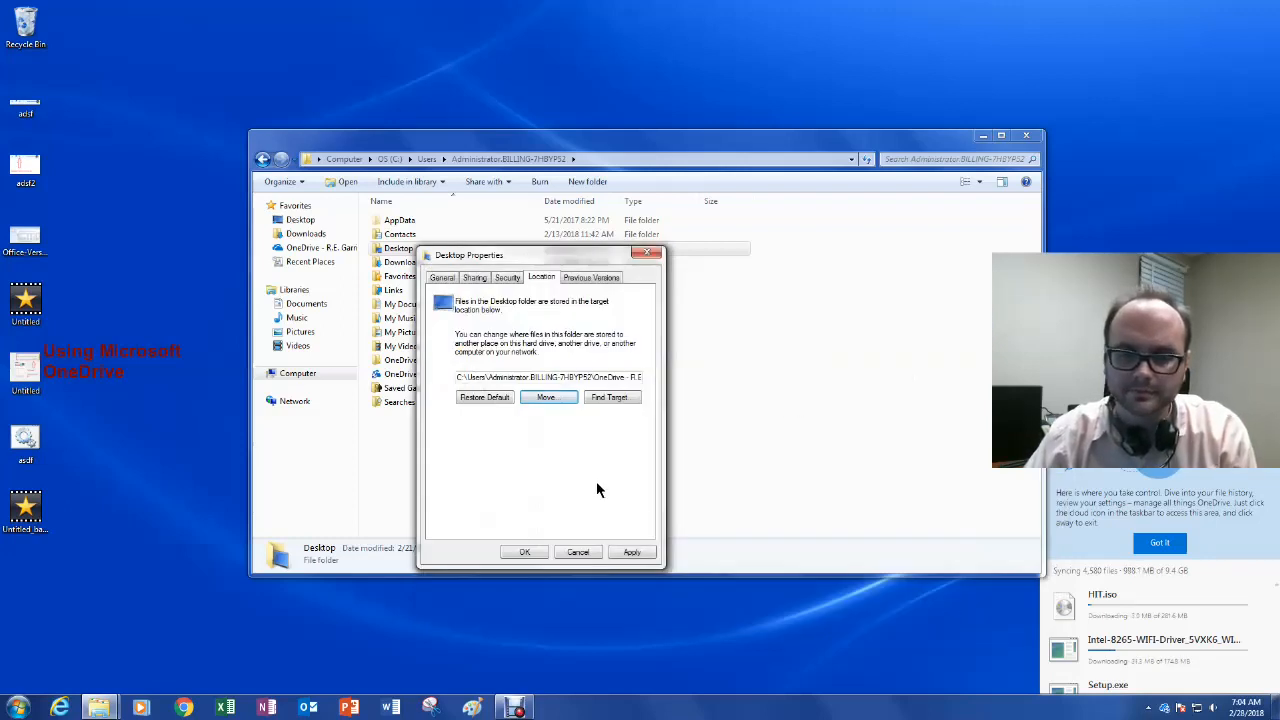
click(482, 376)
key(ctrl)
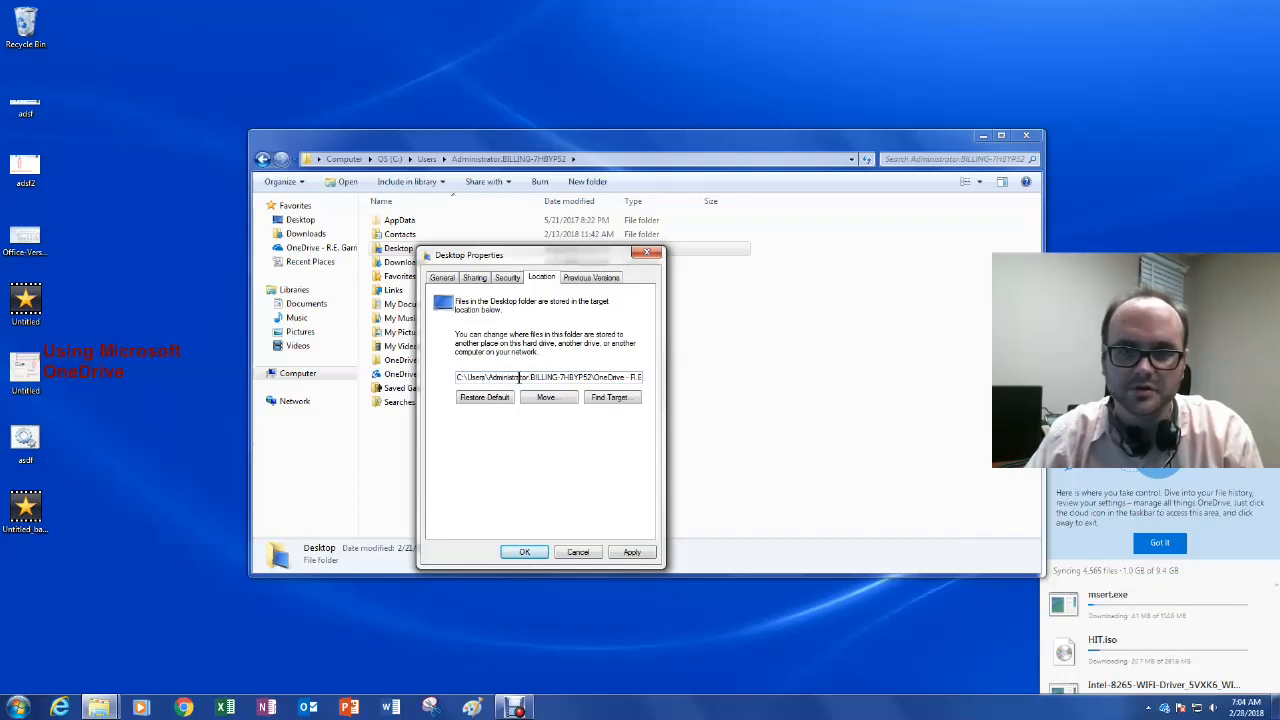
drag(597, 377, 664, 384)
click(567, 377)
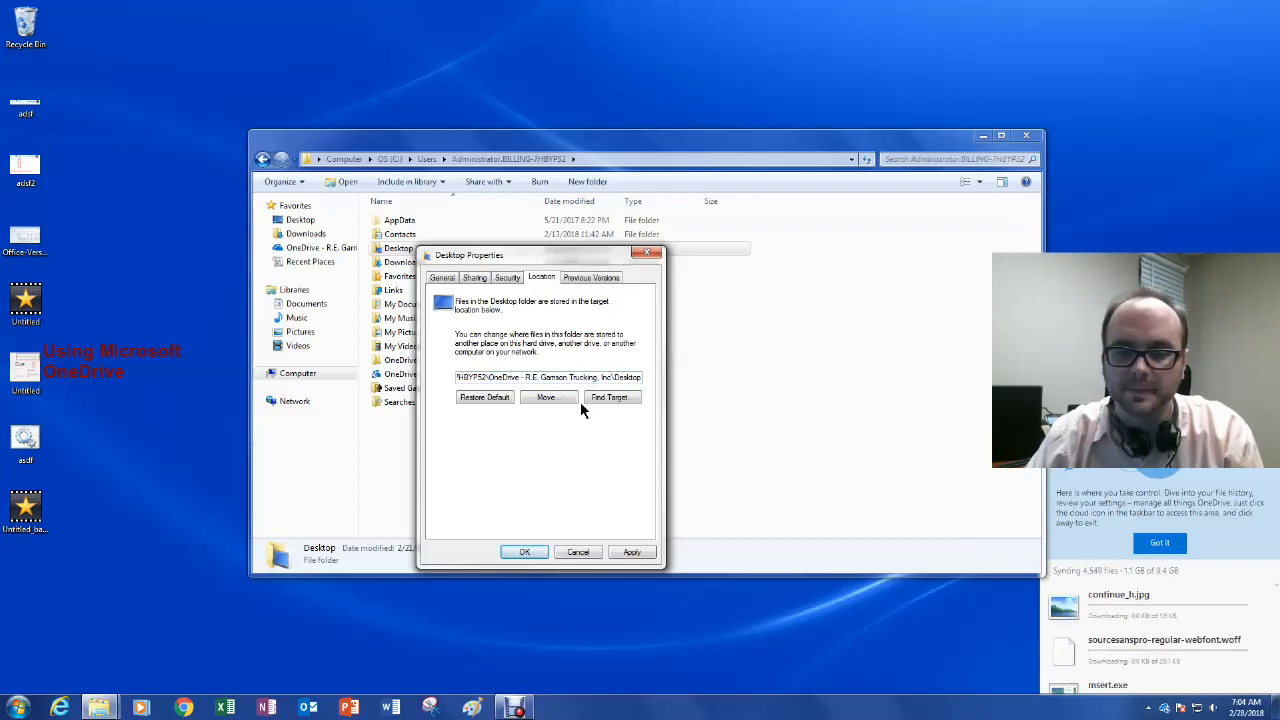
Step: Apply the new location, agree to move existing files, and close Desktop Properties
click(511, 703)
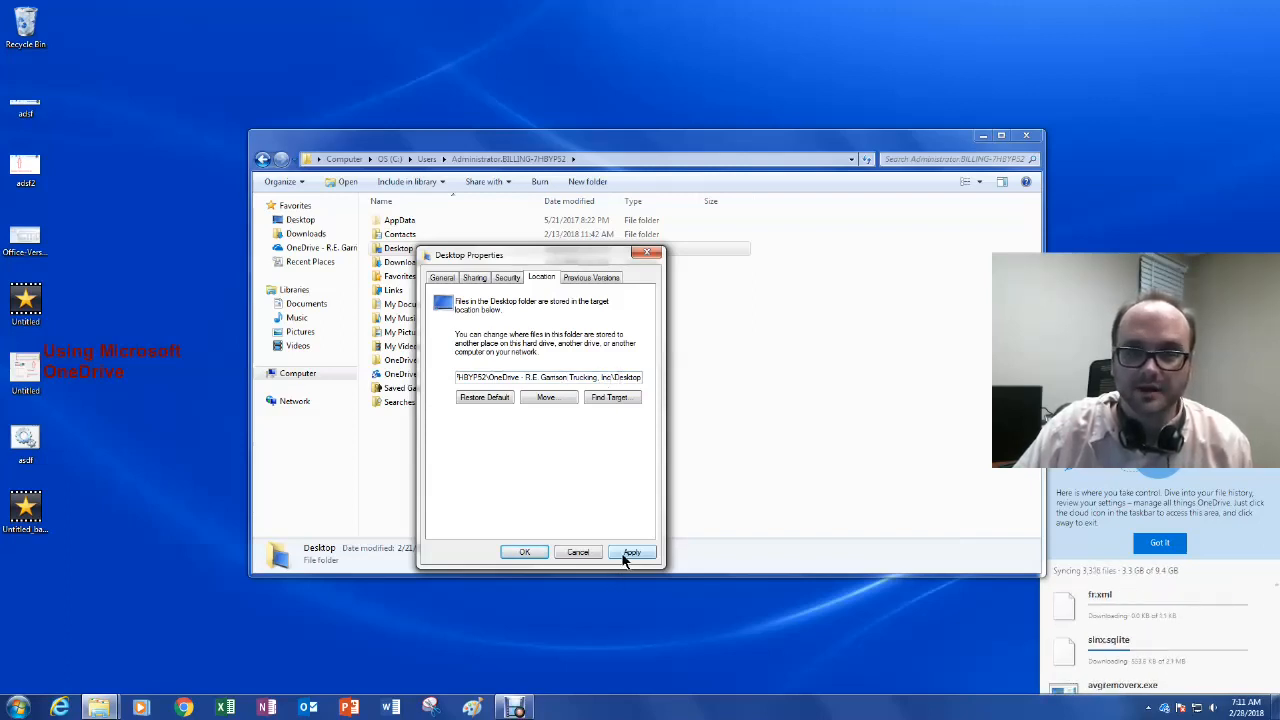
click(628, 553)
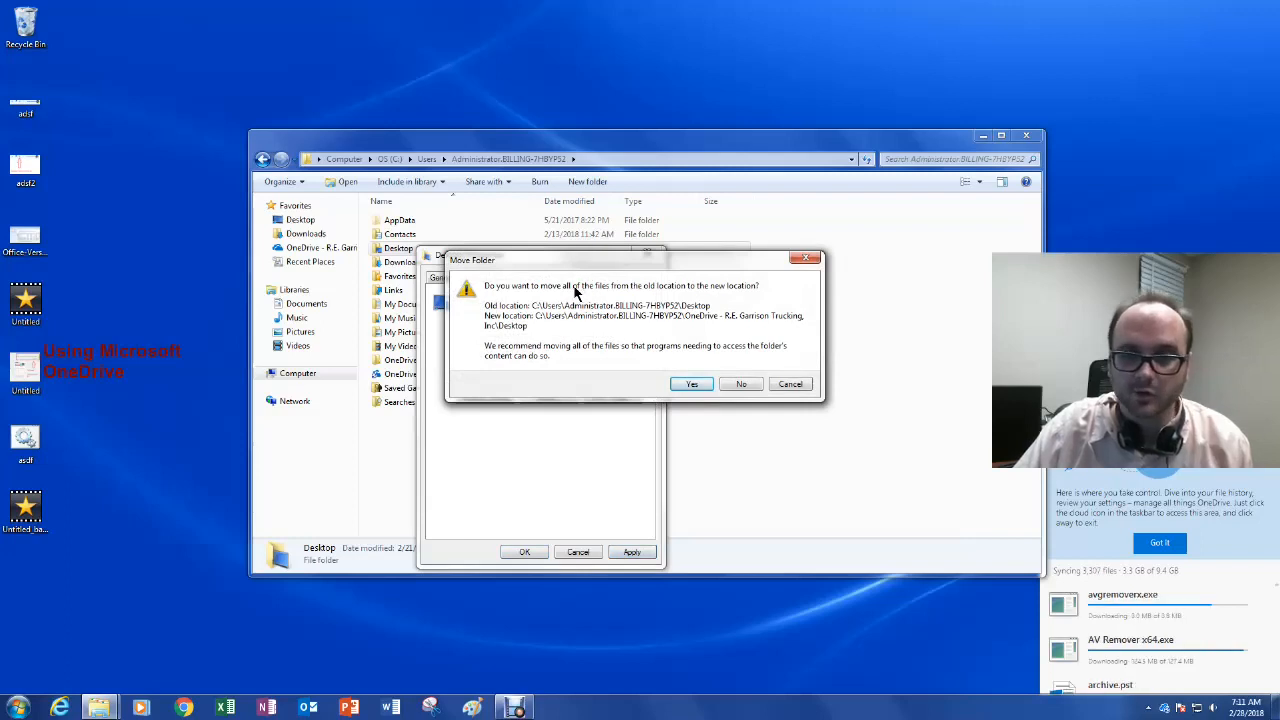
click(692, 384)
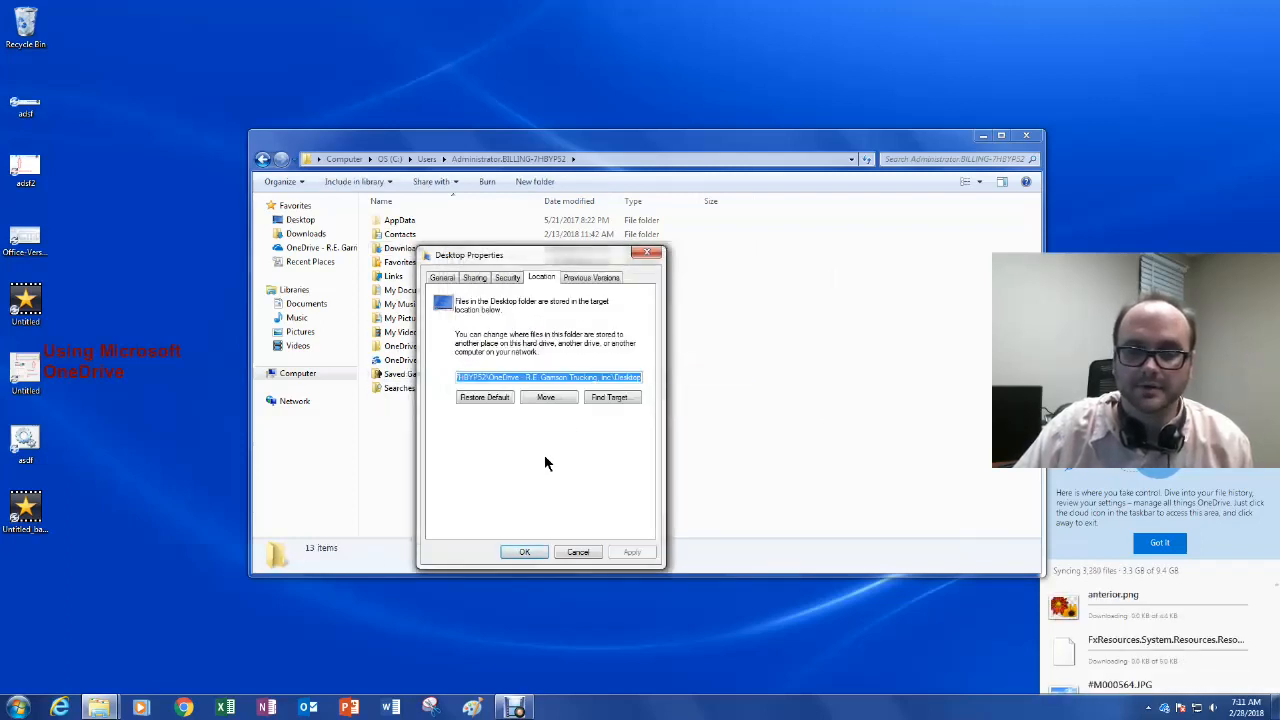
click(522, 553)
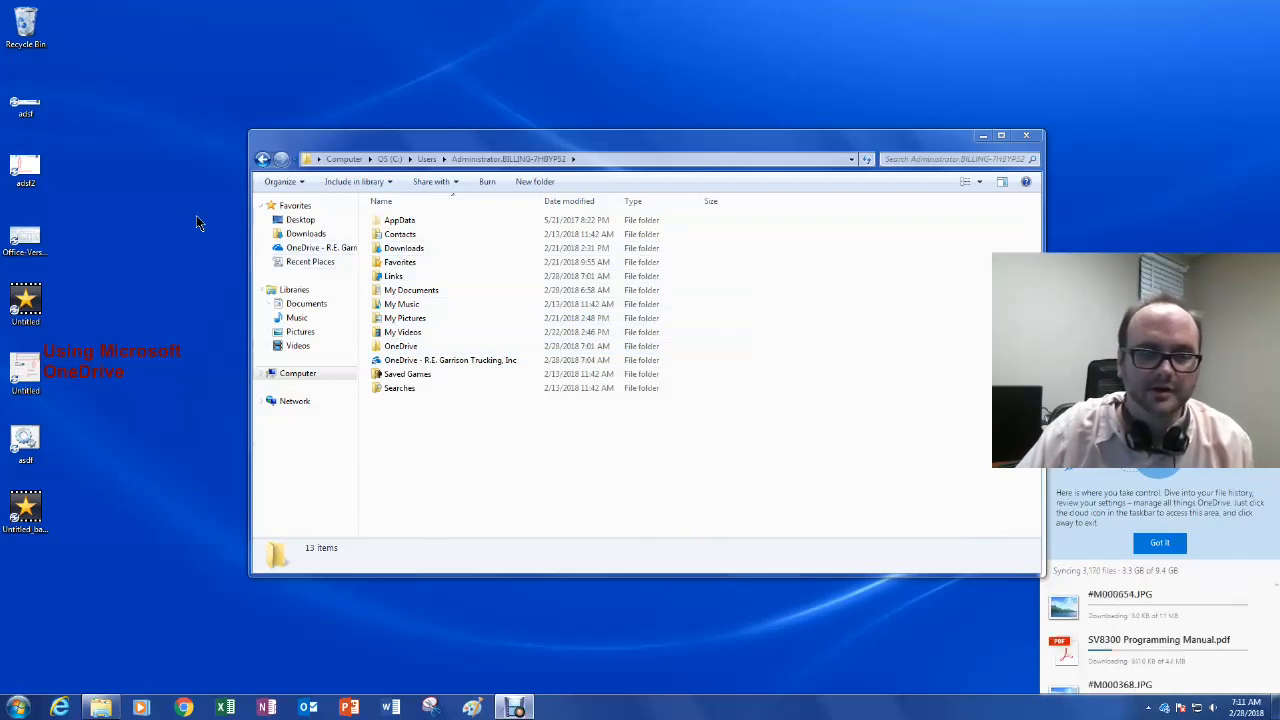
Step: Open OneDrive\Desktop to compare its files with the desktop icons, then return to OneDrive root
click(290, 249)
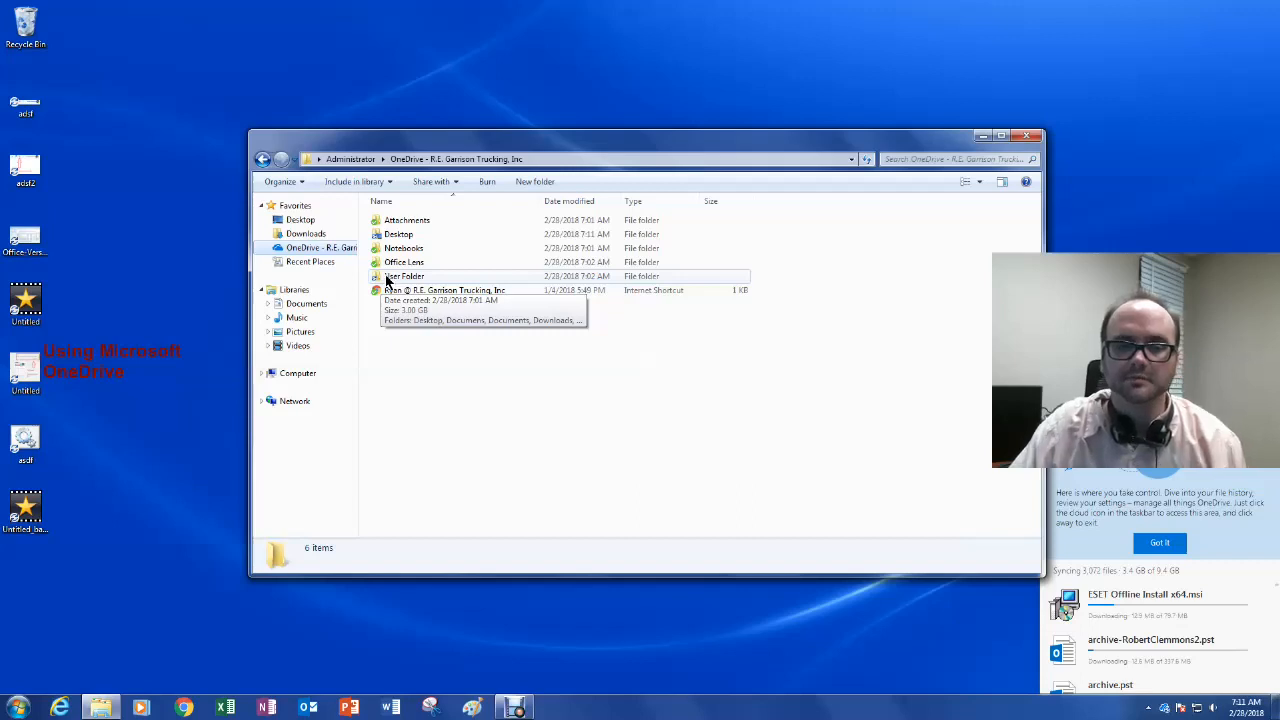
double_click(396, 236)
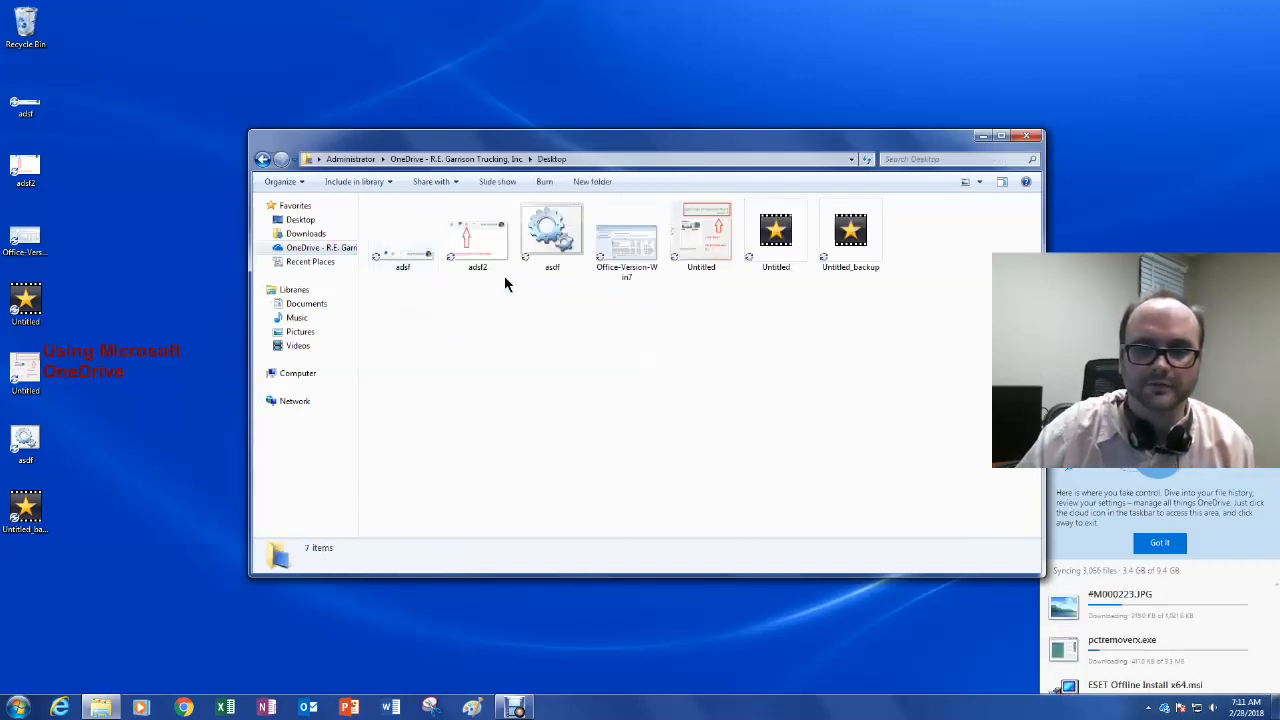
drag(58, 108, 55, 527)
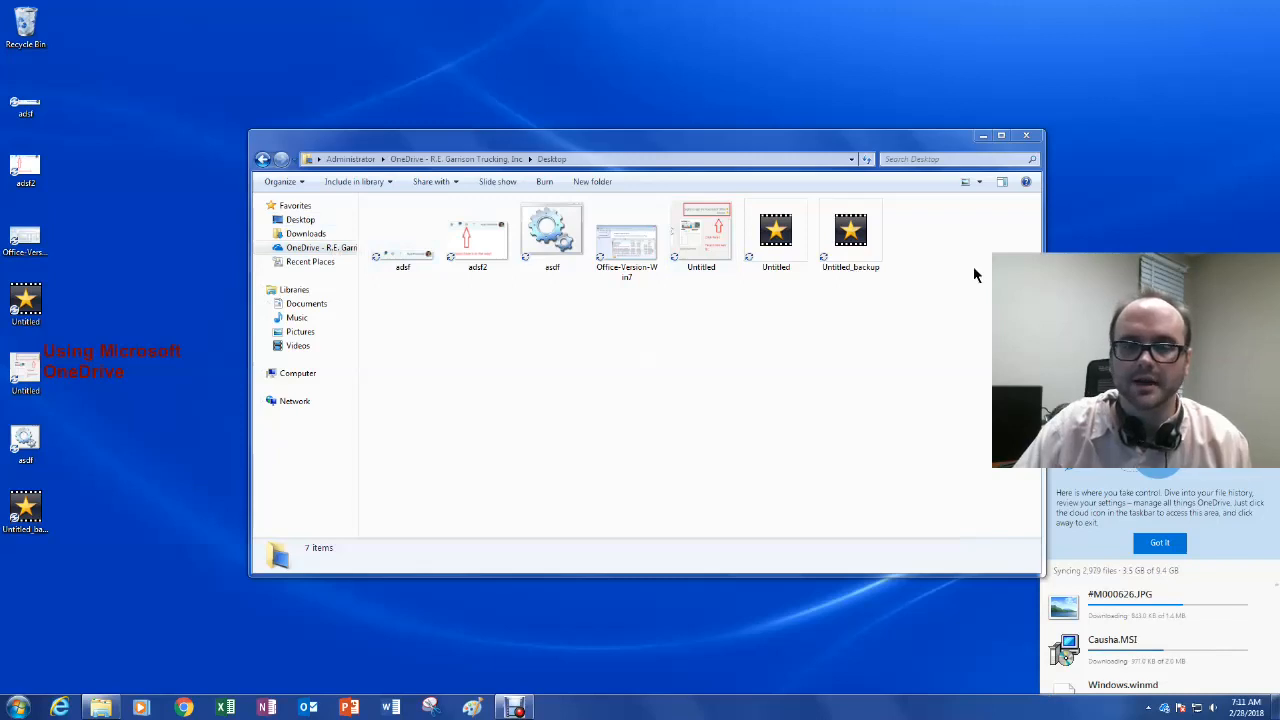
click(260, 163)
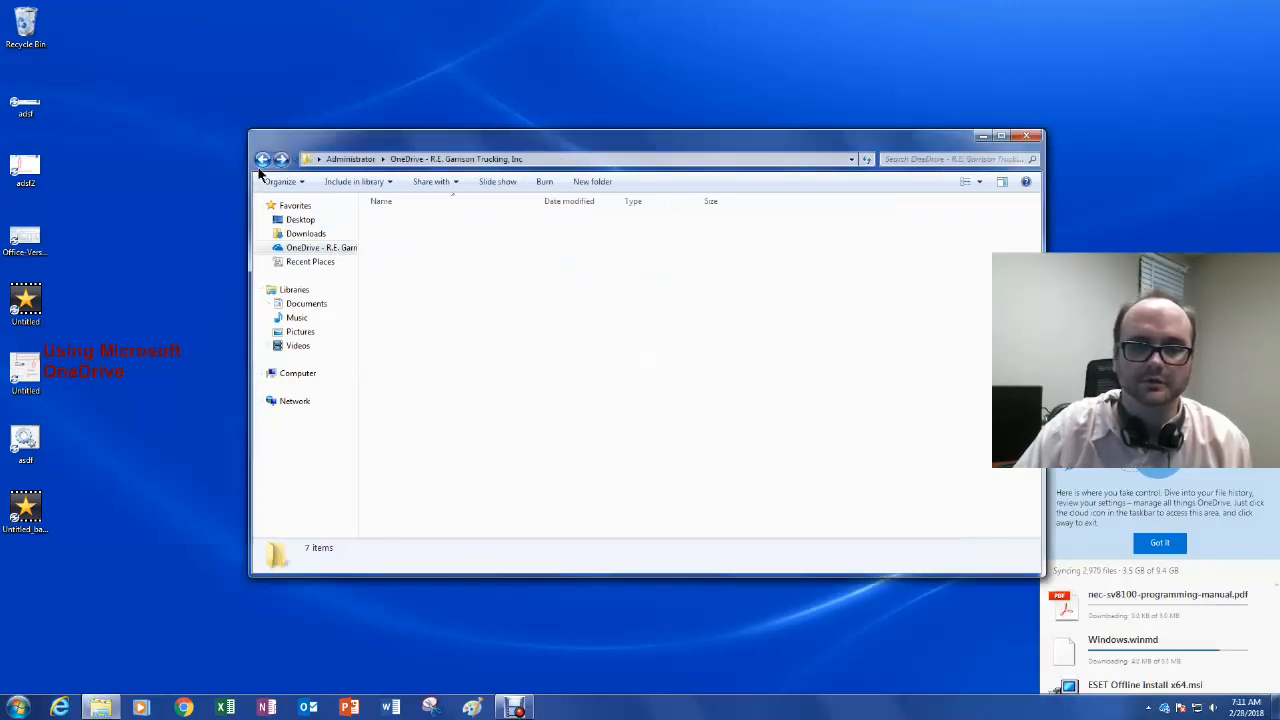
Step: Navigate Computer > OS (C:) > Users > Administrator and select the Downloads folder
click(298, 374)
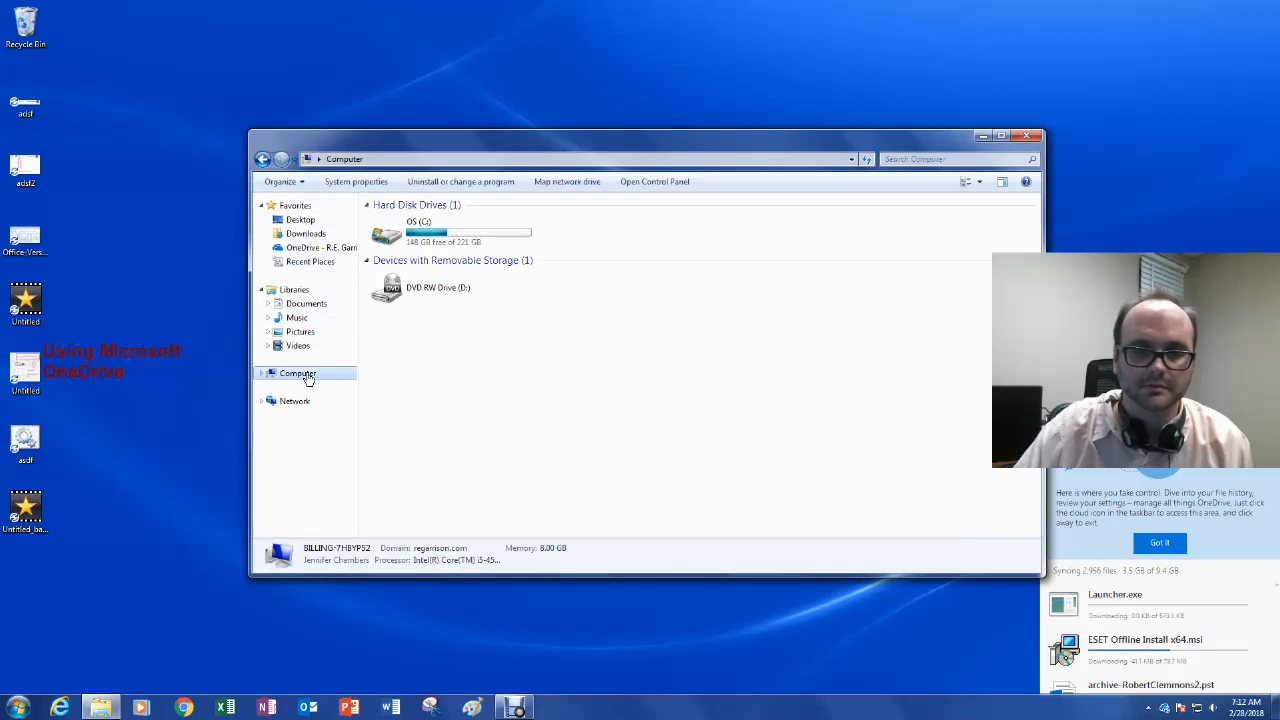
double_click(400, 232)
double_click(395, 500)
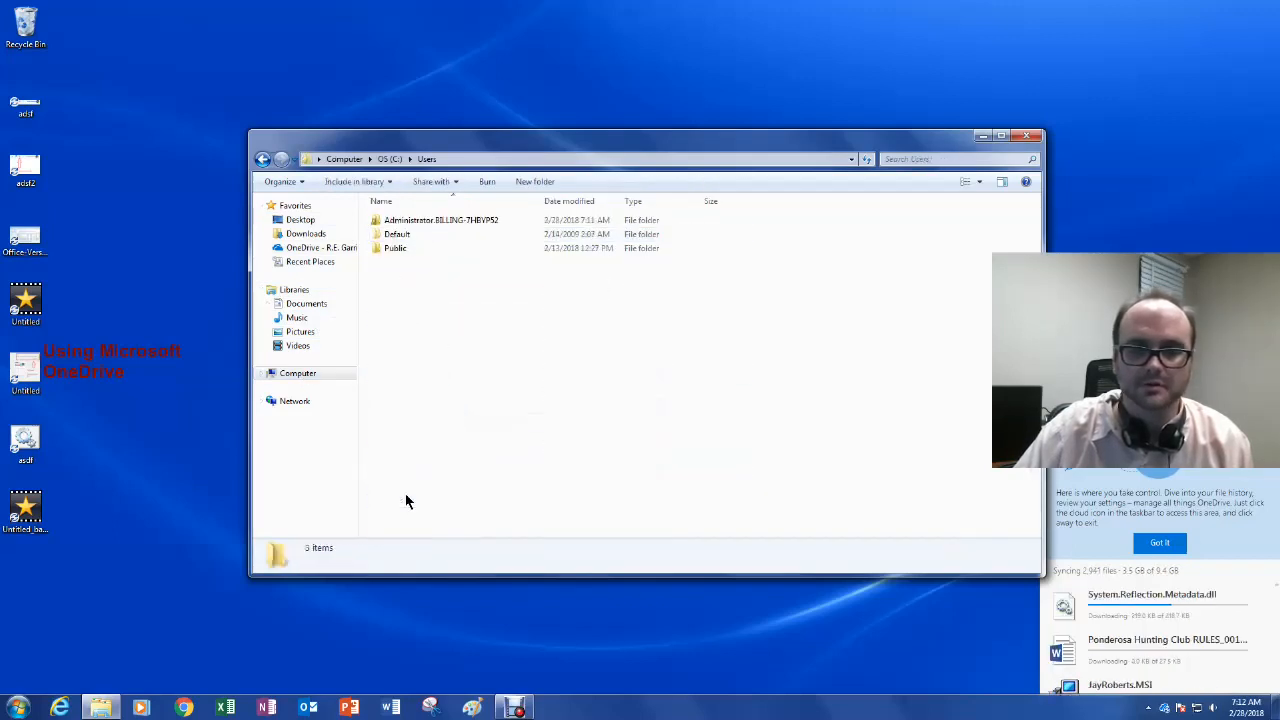
double_click(420, 222)
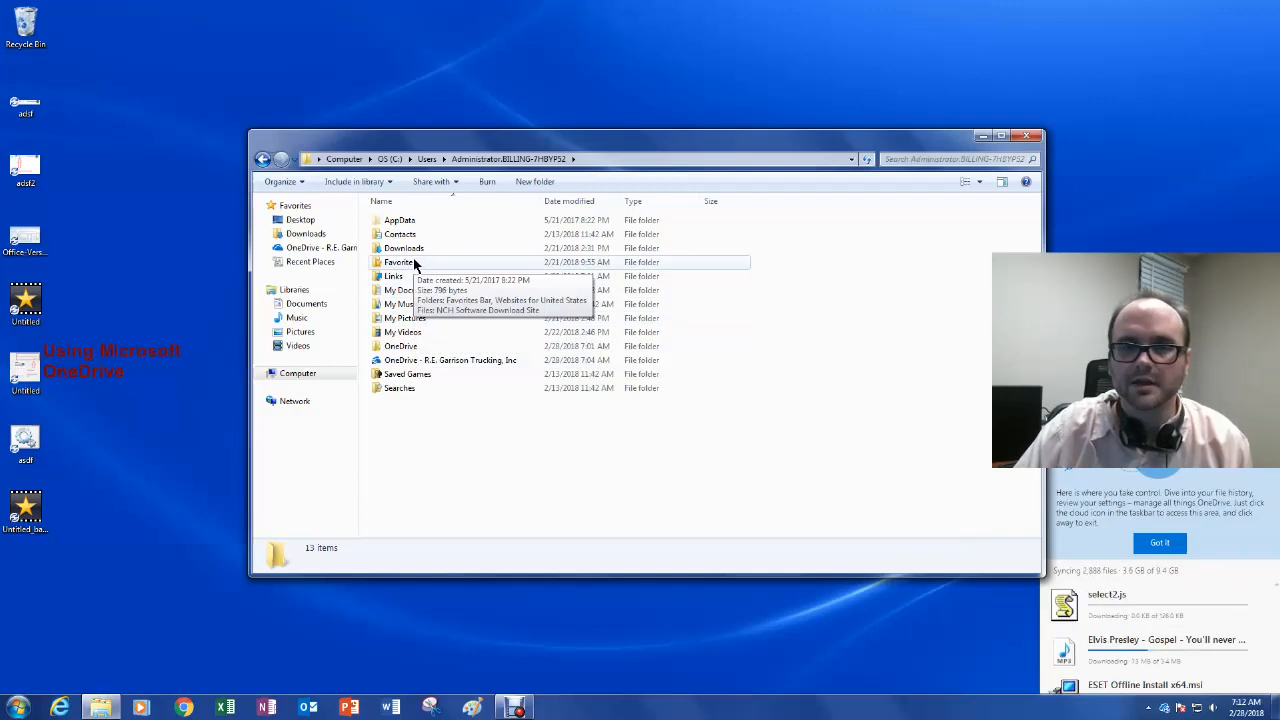
click(417, 254)
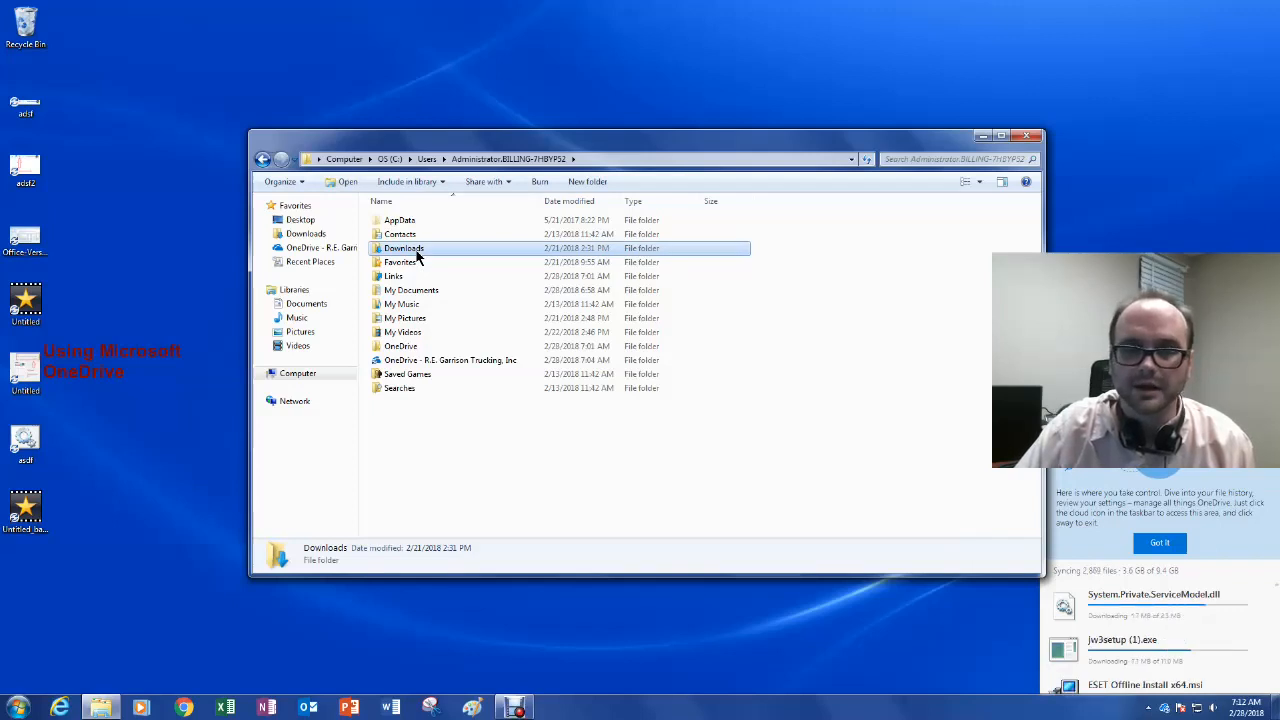
Step: Open the Downloads folder's Properties and view its current location path
right_click(417, 254)
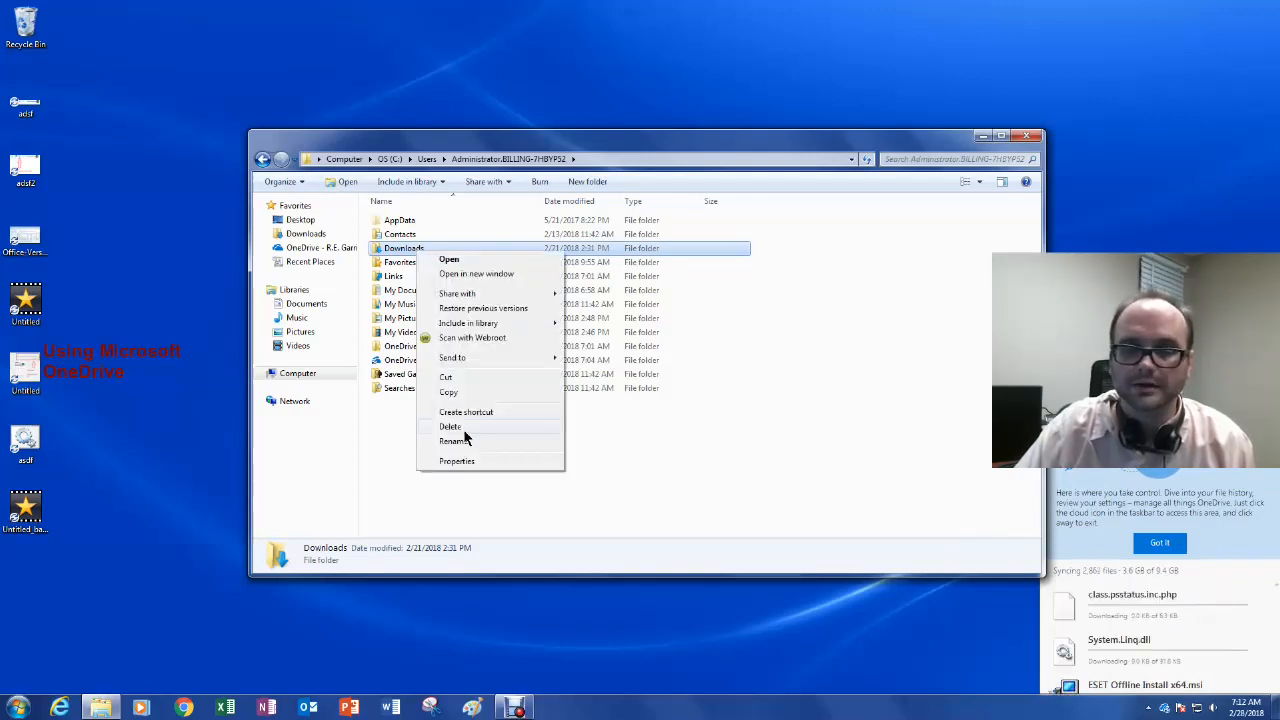
click(462, 462)
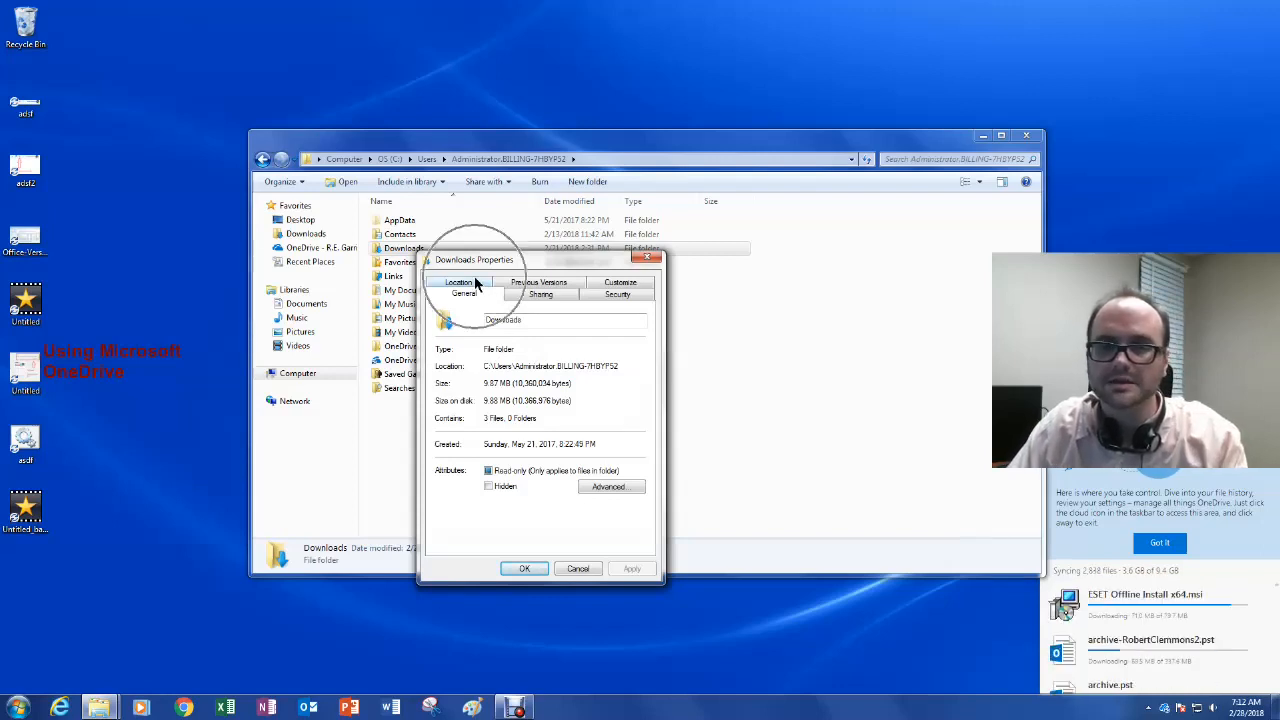
click(459, 283)
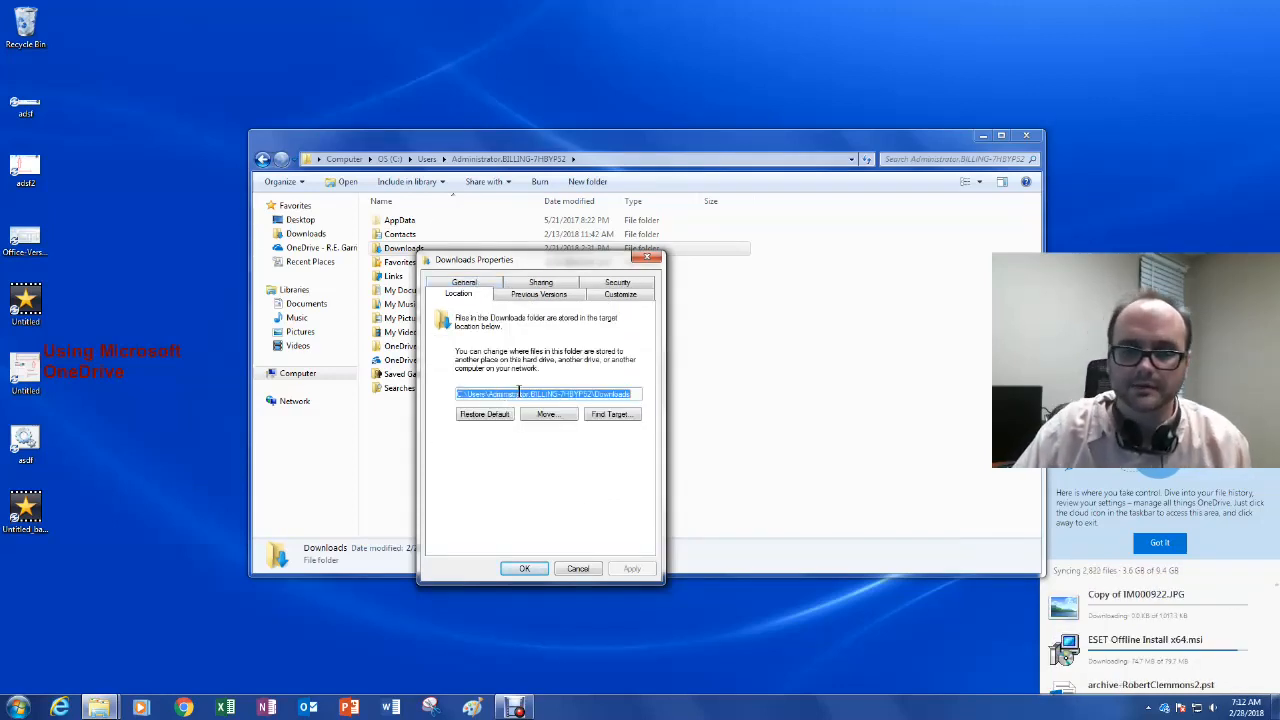
click(549, 393)
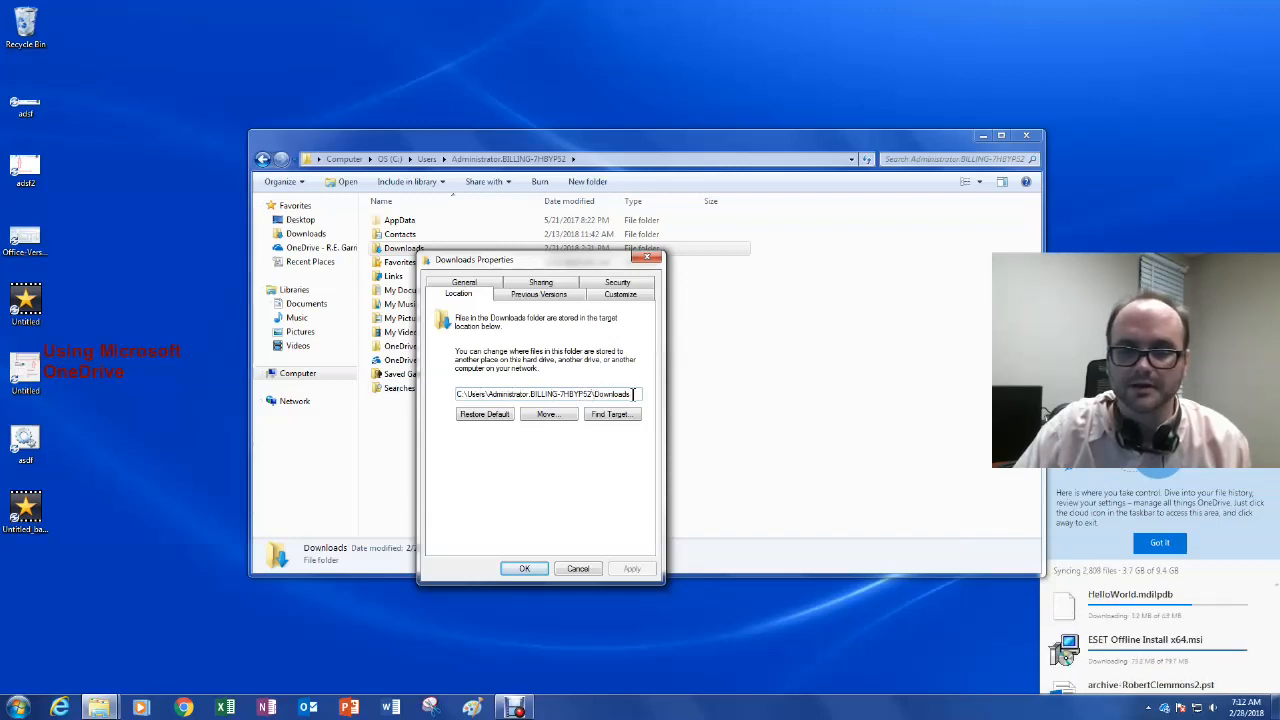
Step: Create a new folder named Downloads inside OneDrive and select it as the new location
click(576, 414)
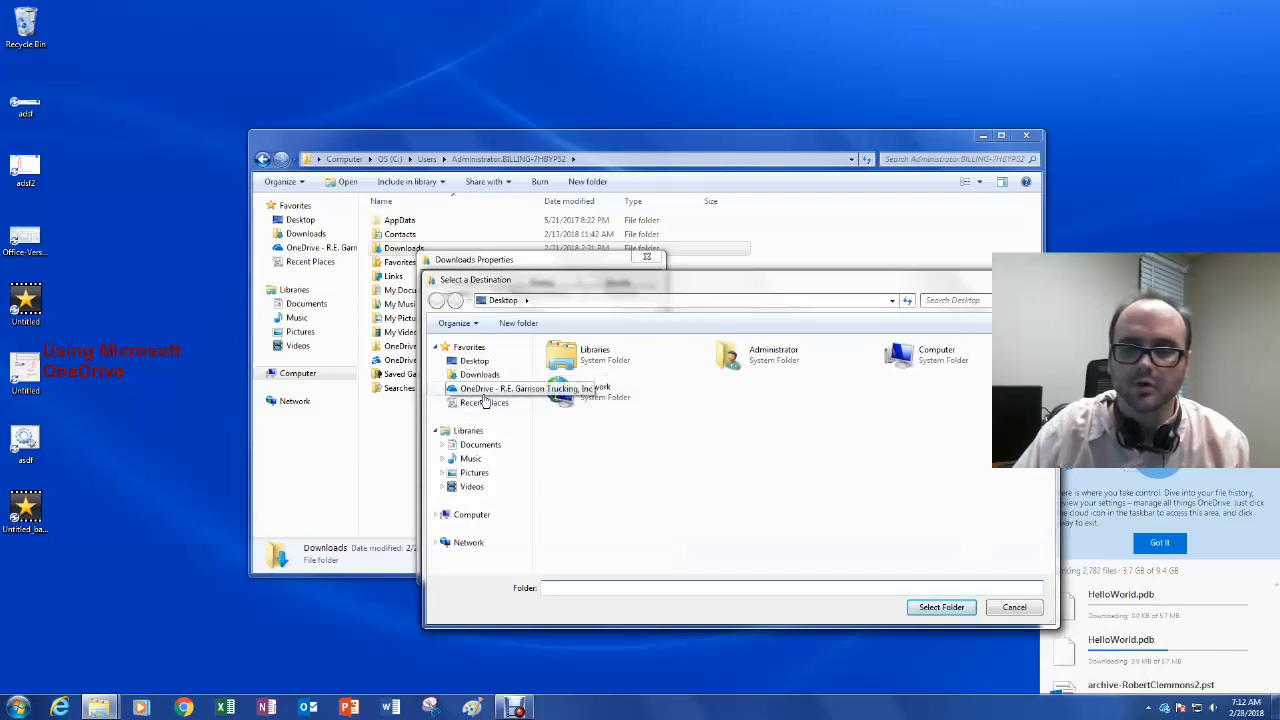
click(484, 390)
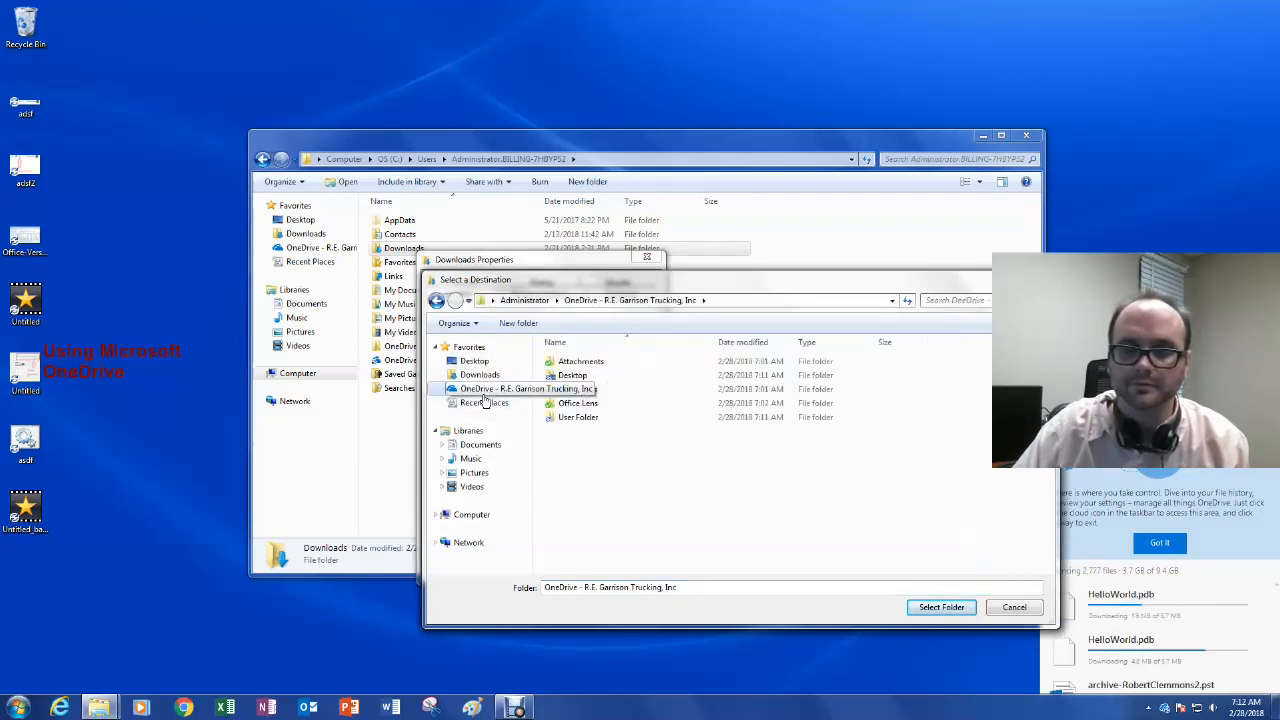
right_click(596, 456)
mouse_move(630, 645)
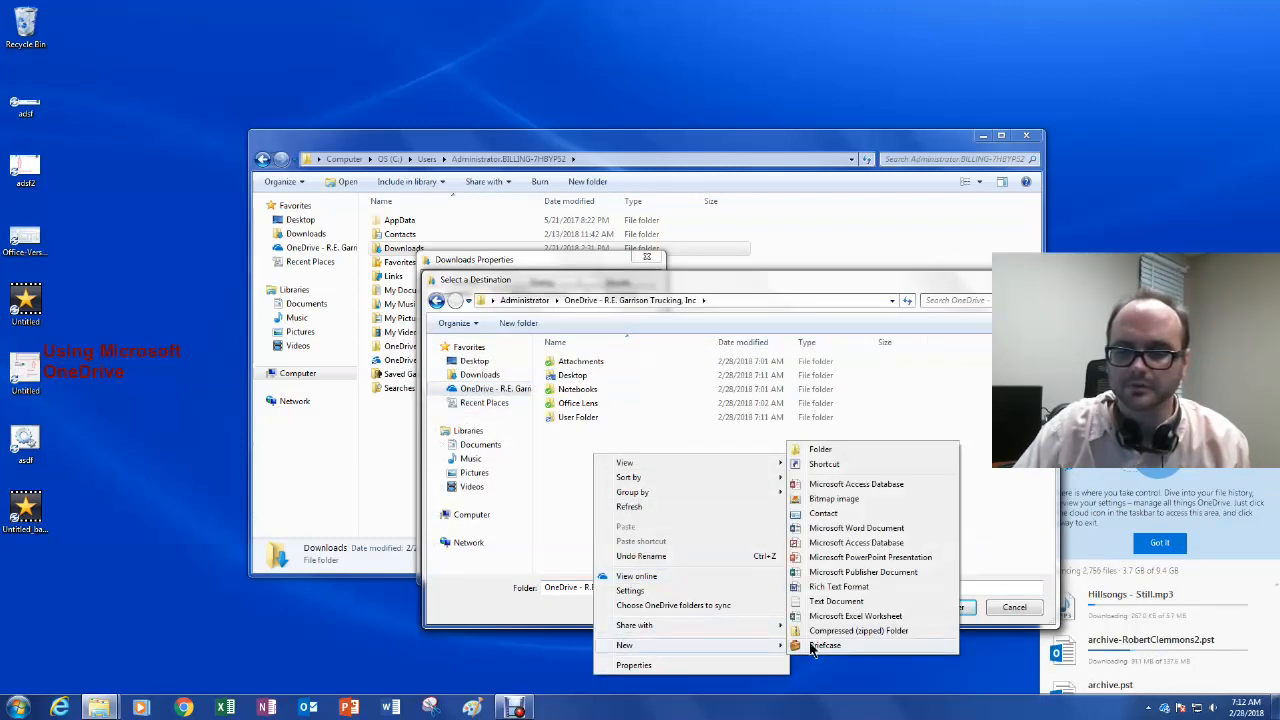
click(840, 451)
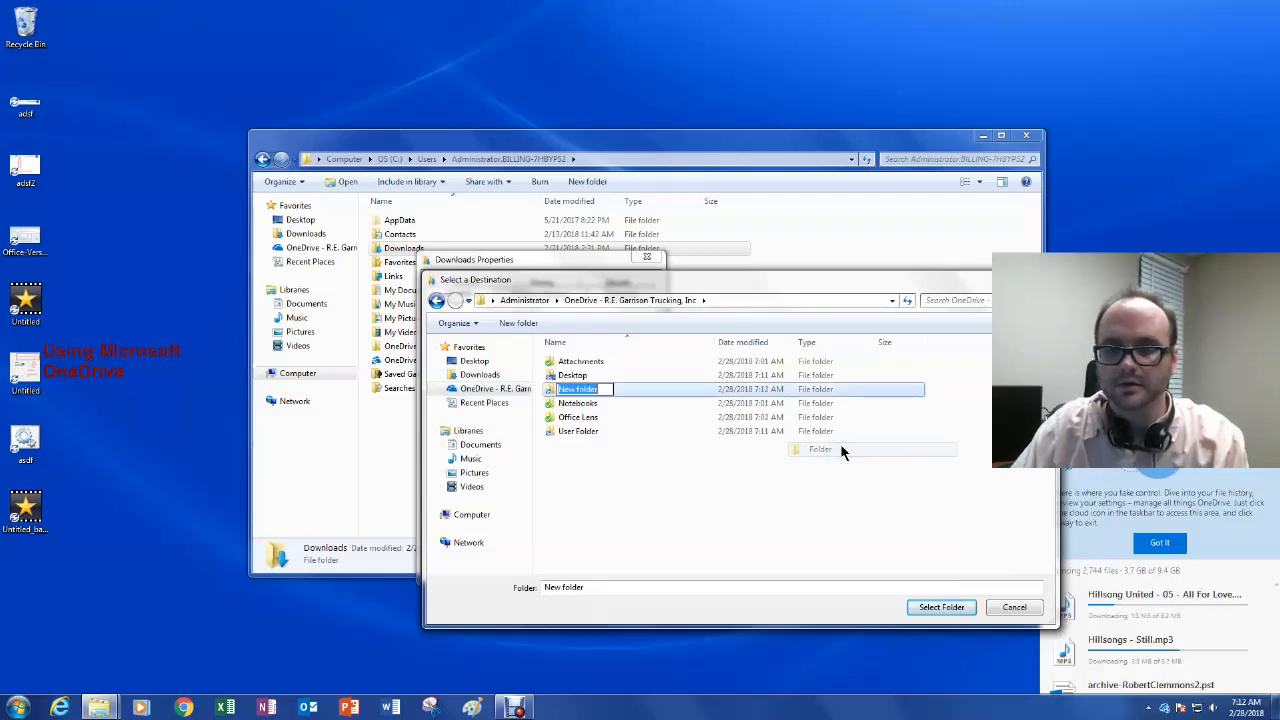
text(Downloads)
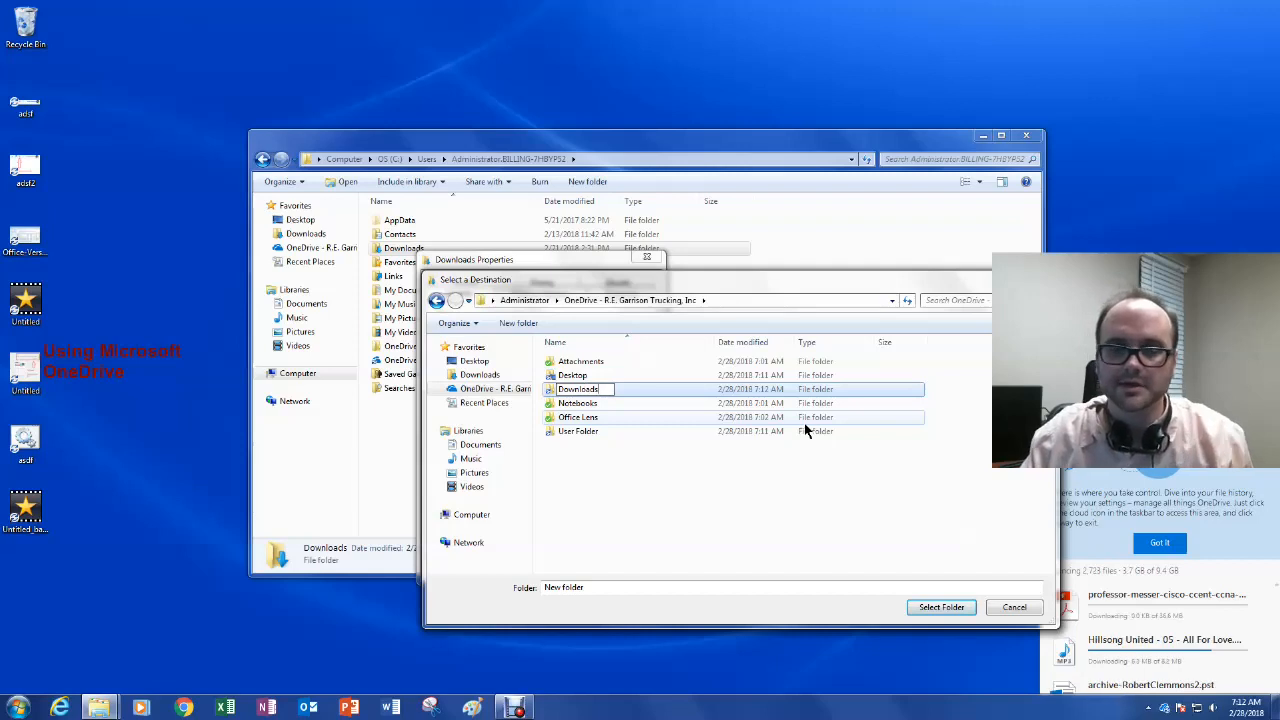
click(782, 494)
double_click(577, 389)
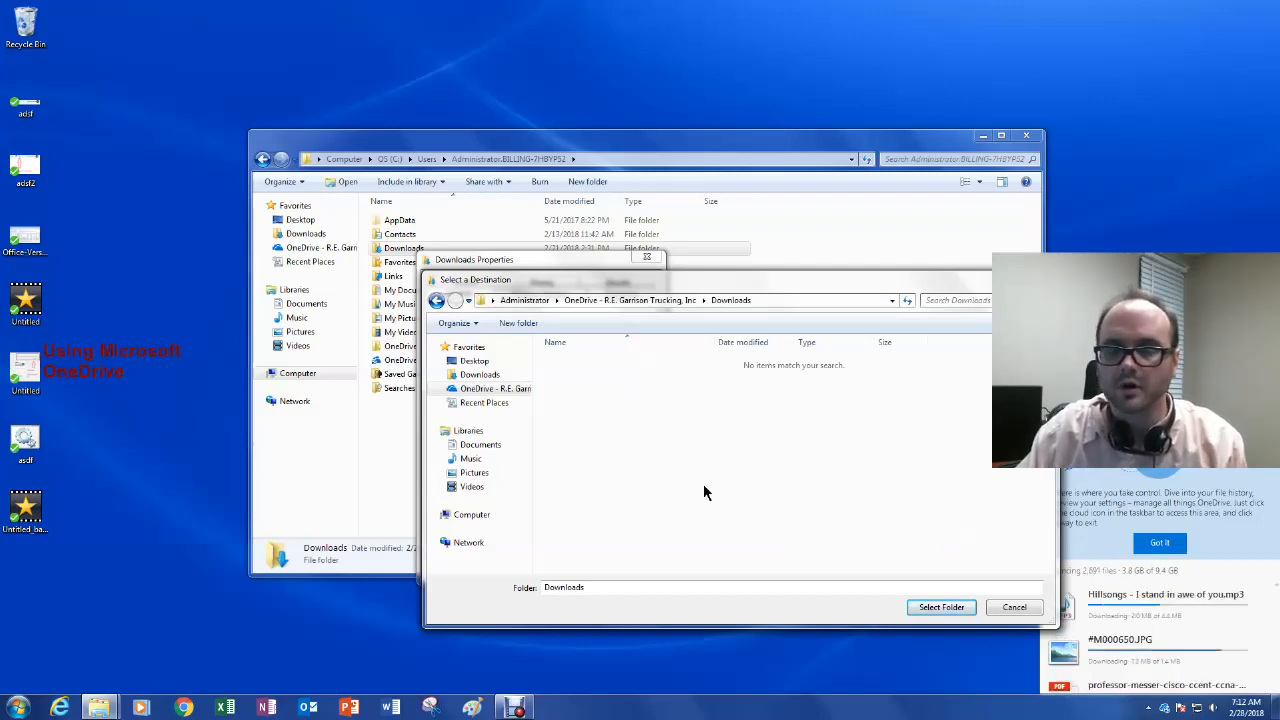
click(958, 606)
Step: Apply the new location, agree to move the existing files, and close Properties
click(630, 569)
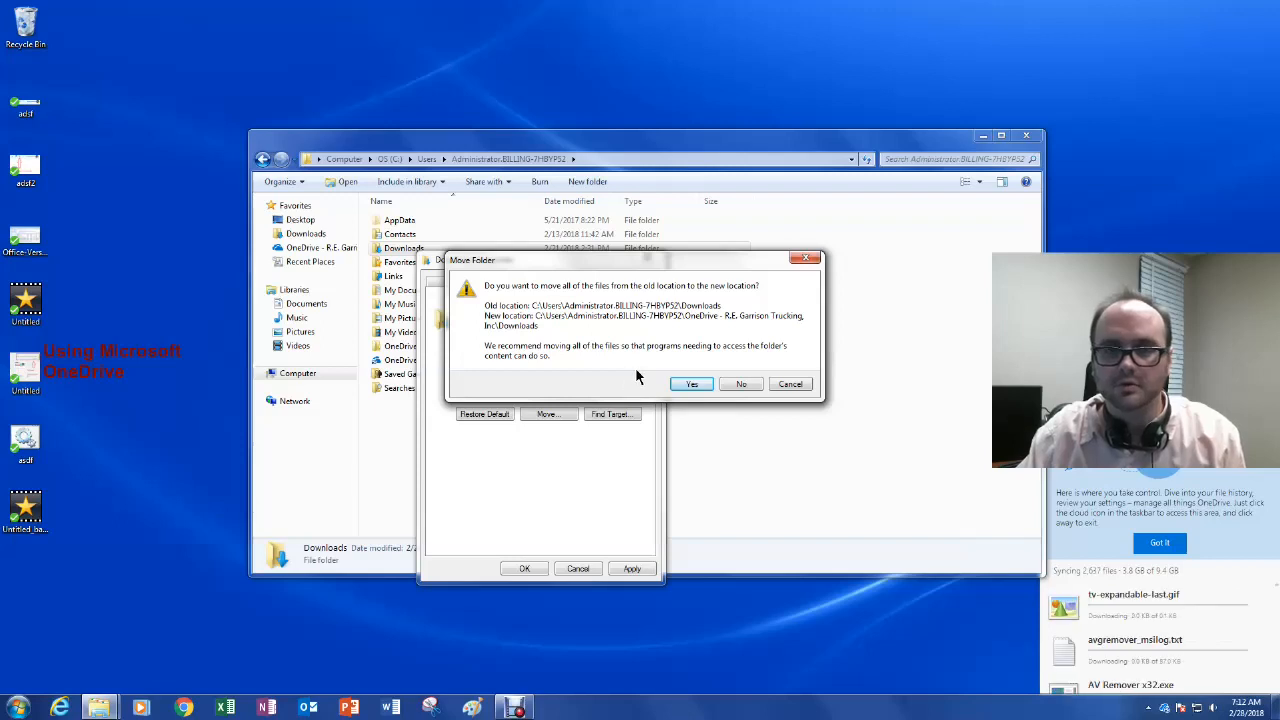
click(690, 385)
click(526, 568)
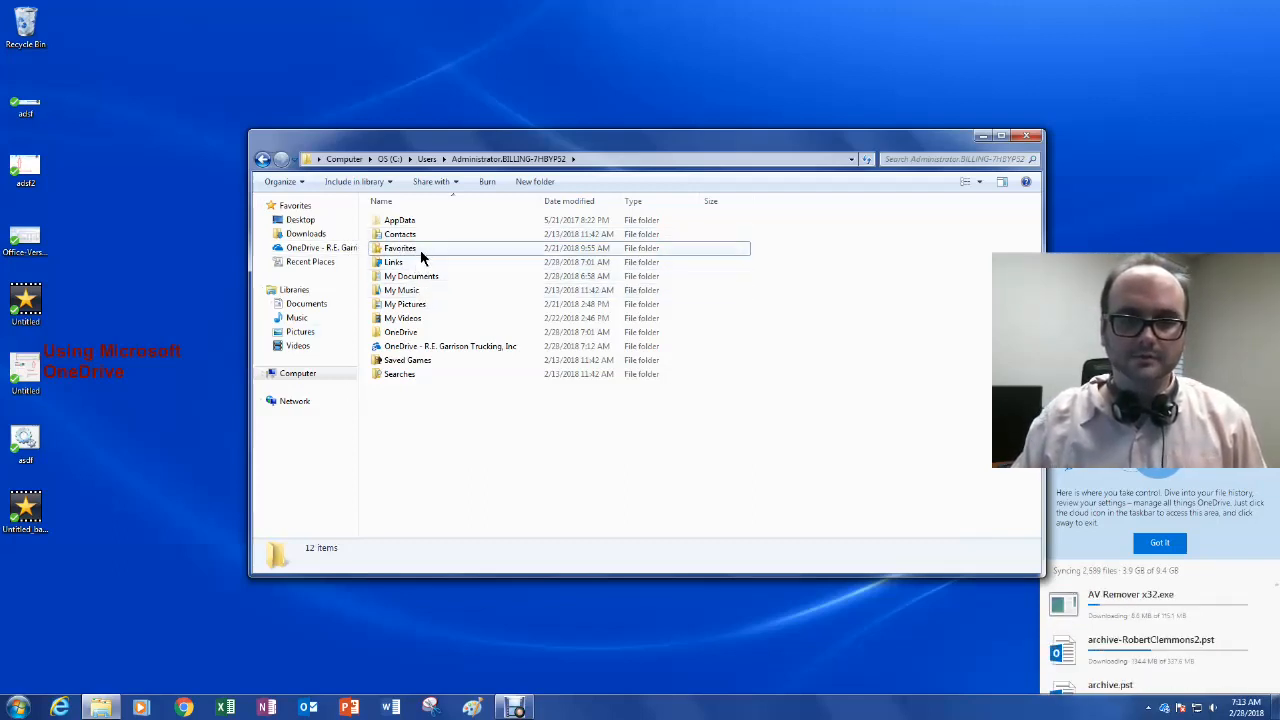
Step: Compare OneDrive's Downloads folder with the Downloads favorite in a second Explorer window, both showing Setup.X86 and vppsetup
click(305, 249)
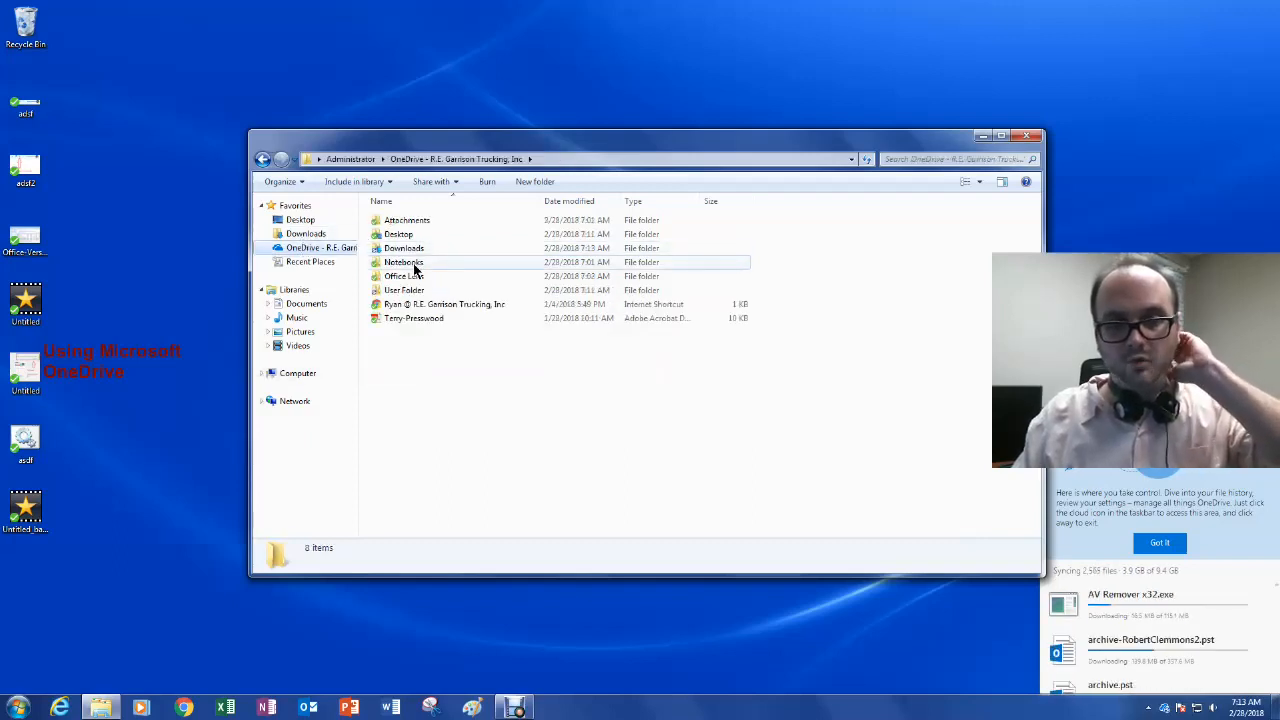
double_click(404, 248)
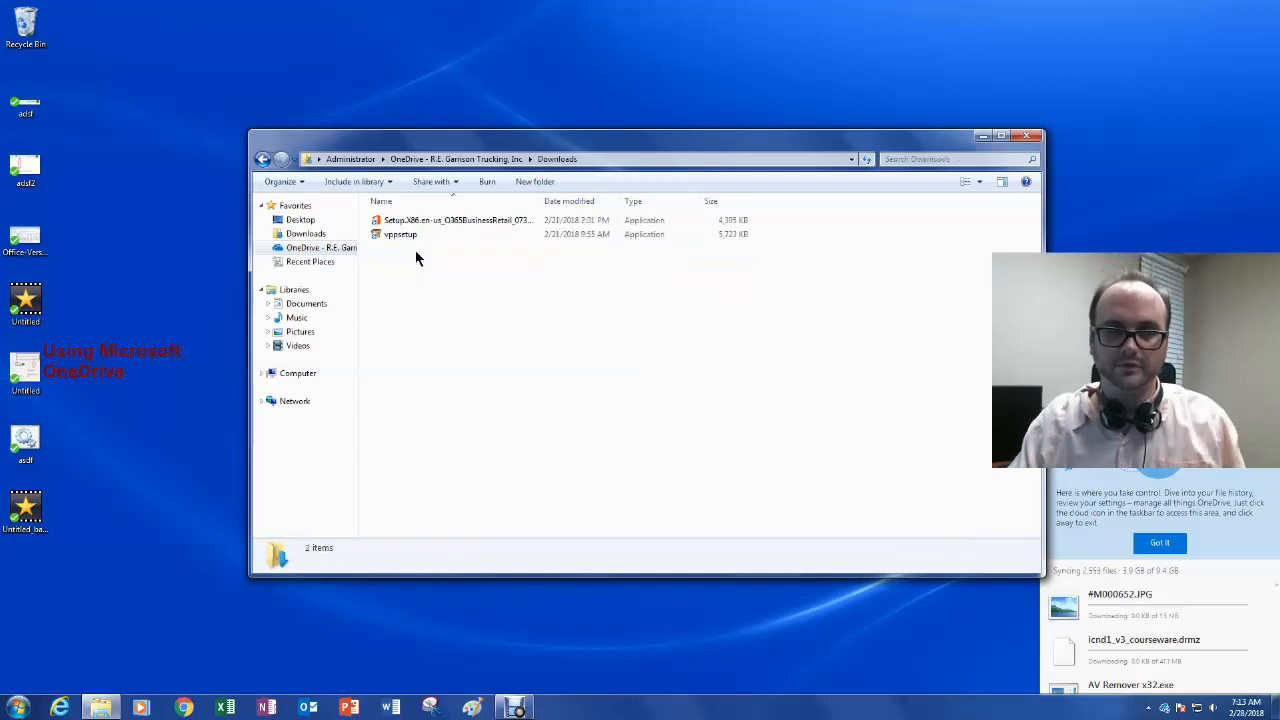
right_click(104, 706)
click(110, 647)
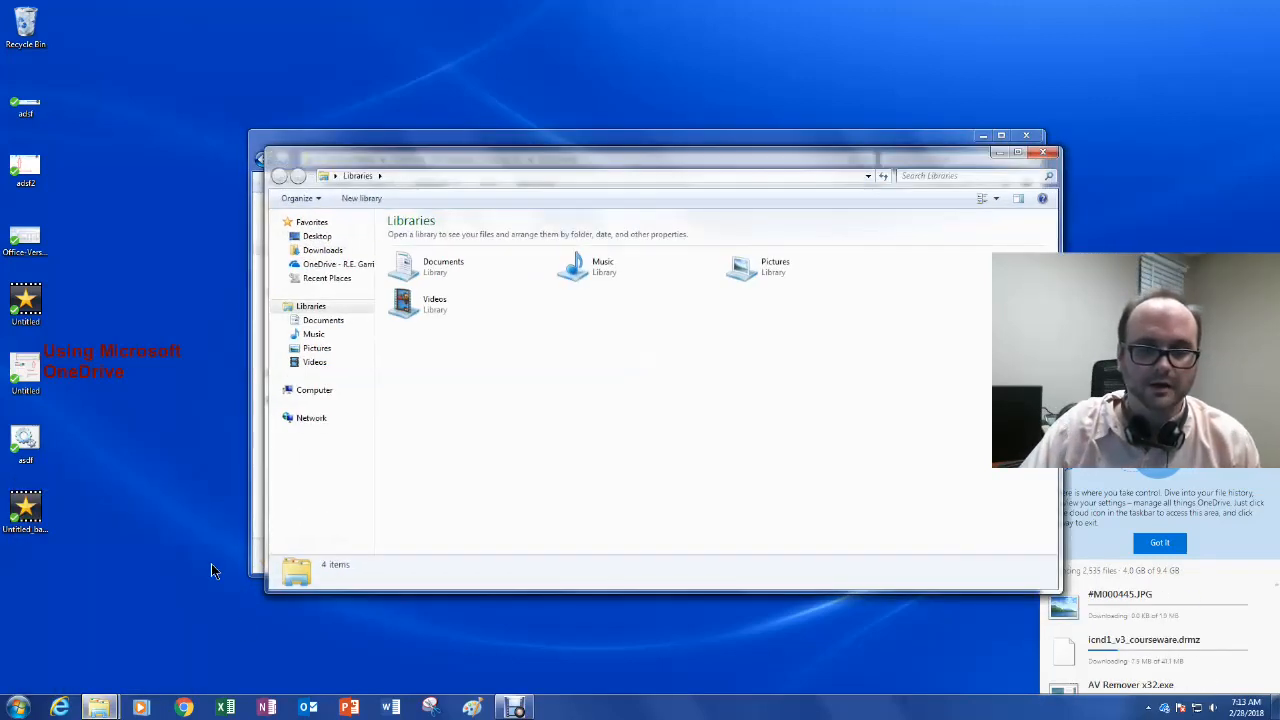
click(340, 251)
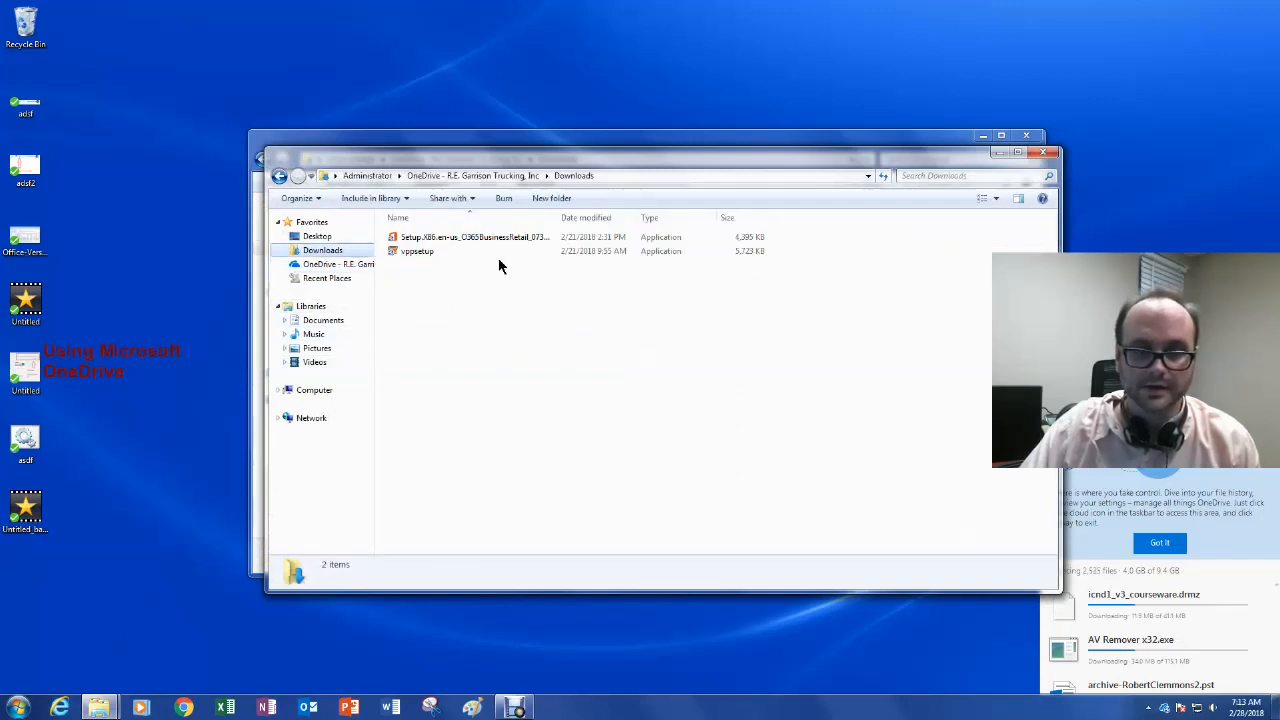
drag(517, 163, 638, 238)
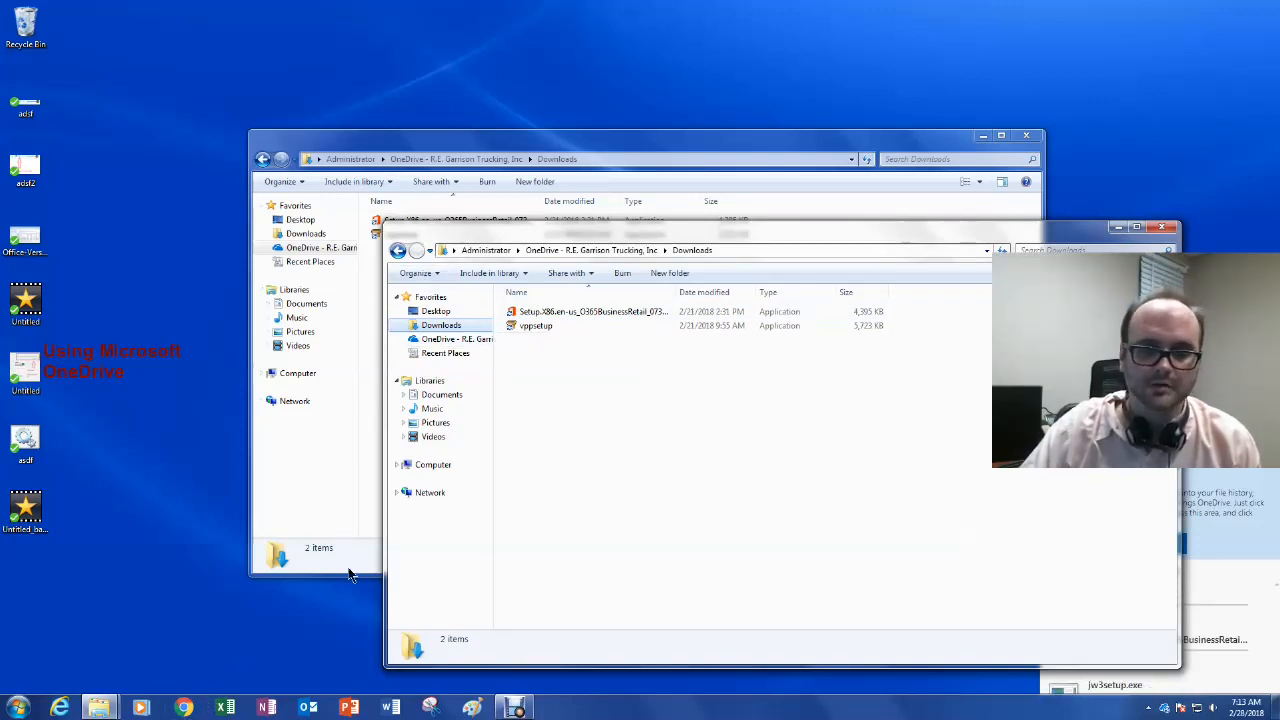
click(1172, 230)
Step: Create a desktop folder named Demonstration, then return Explorer to the OneDrive root folder
right_click(135, 82)
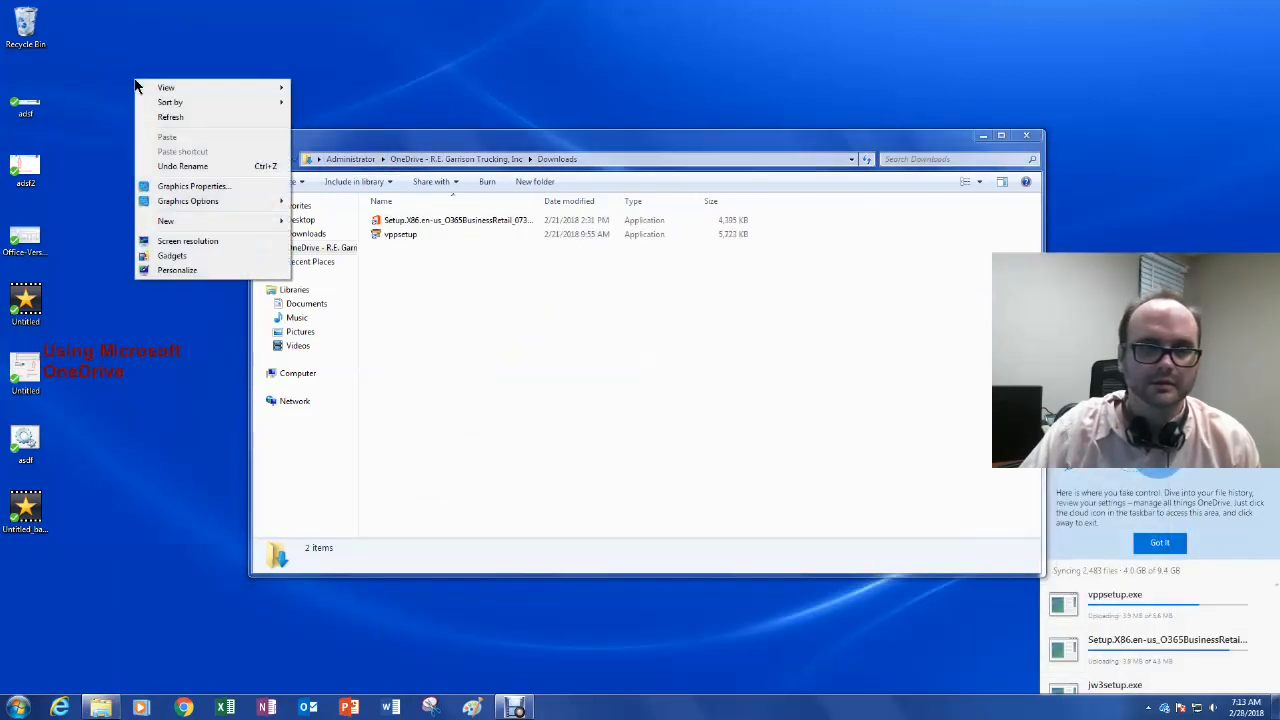
mouse_move(189, 222)
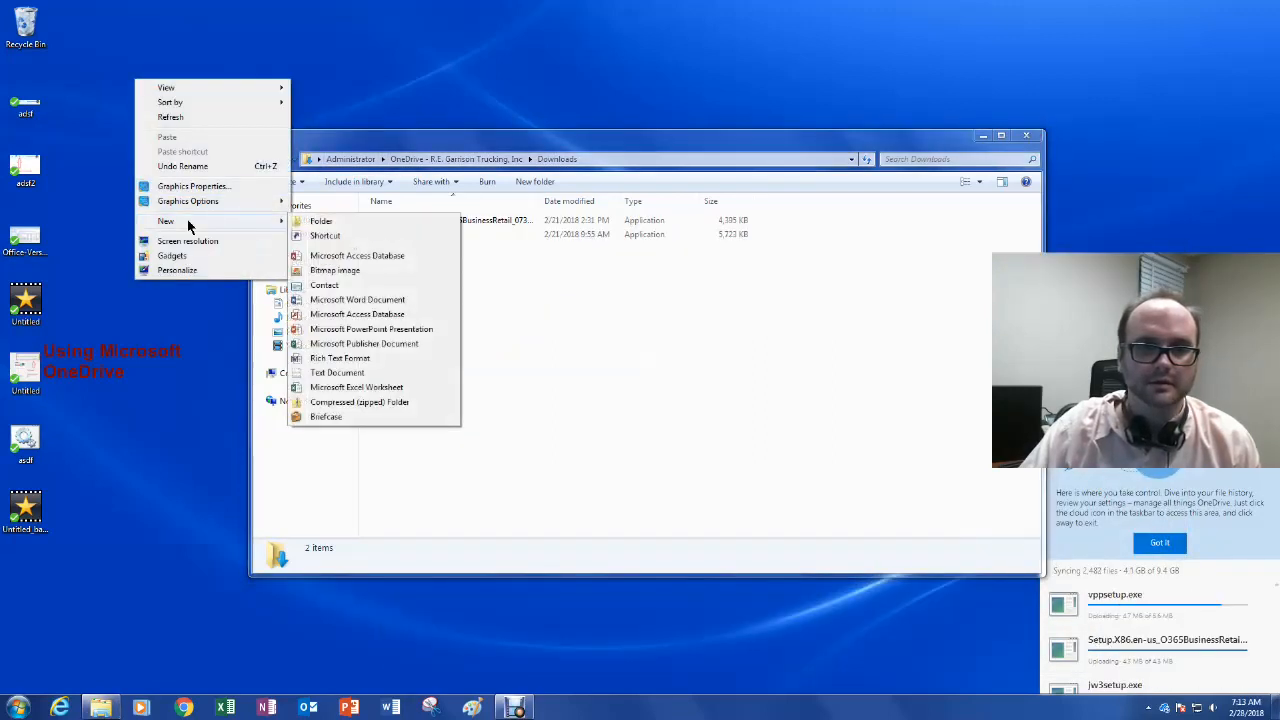
click(320, 221)
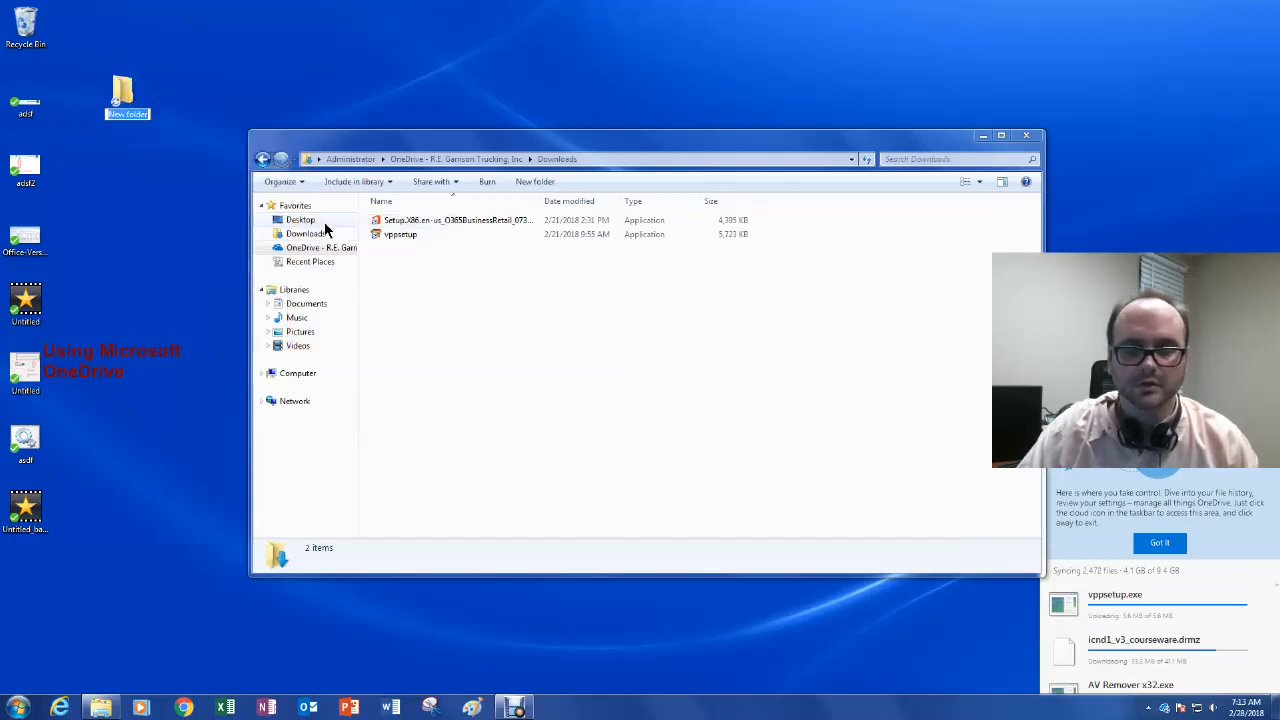
text(Demo)
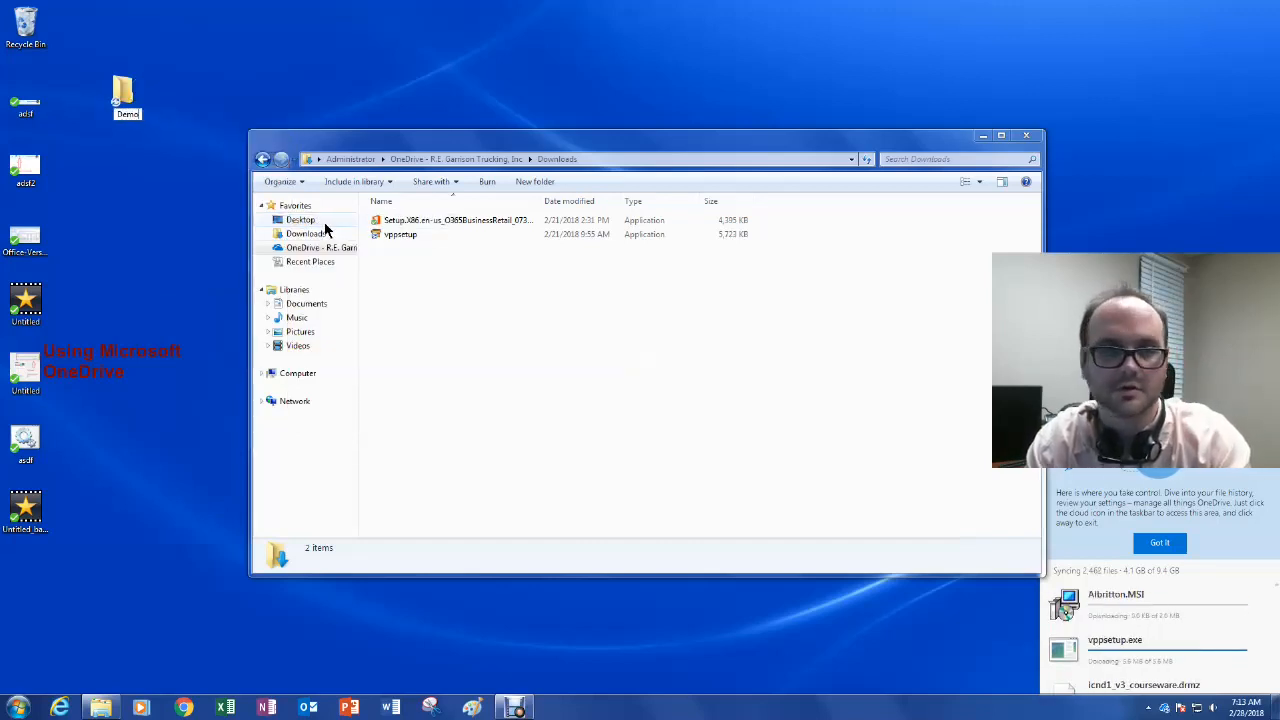
text(nstration)
key(Return)
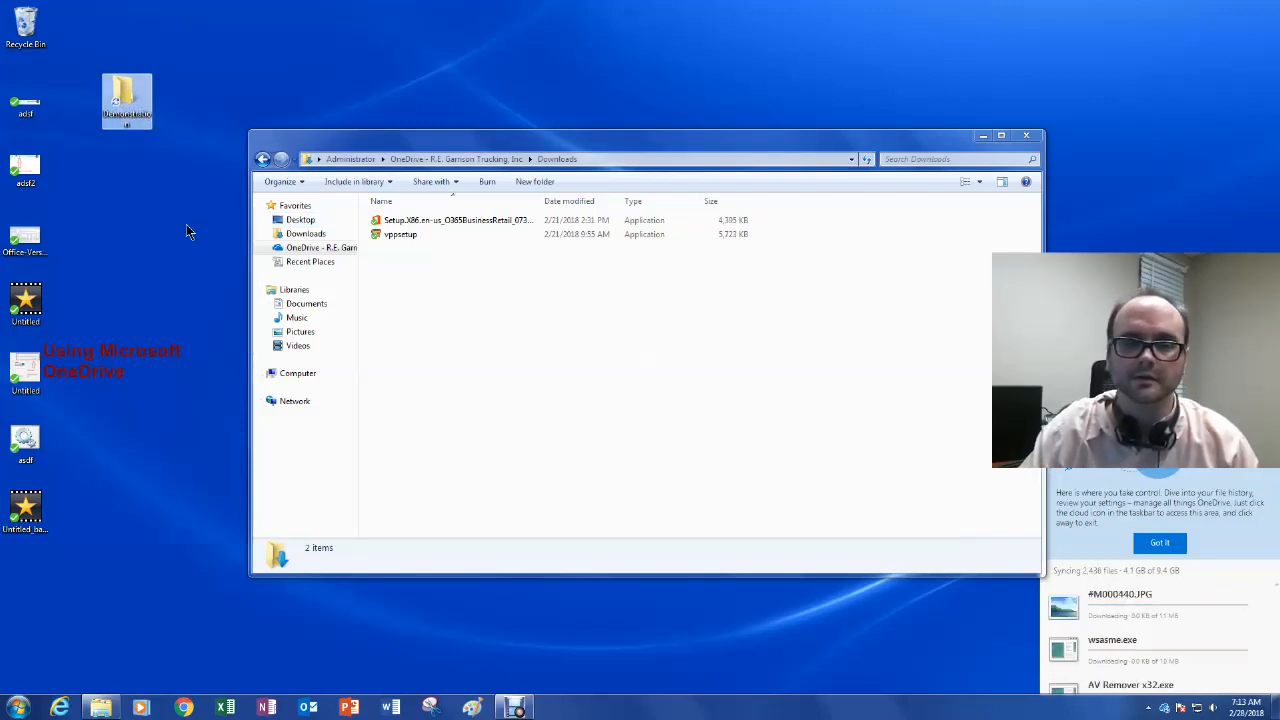
click(285, 248)
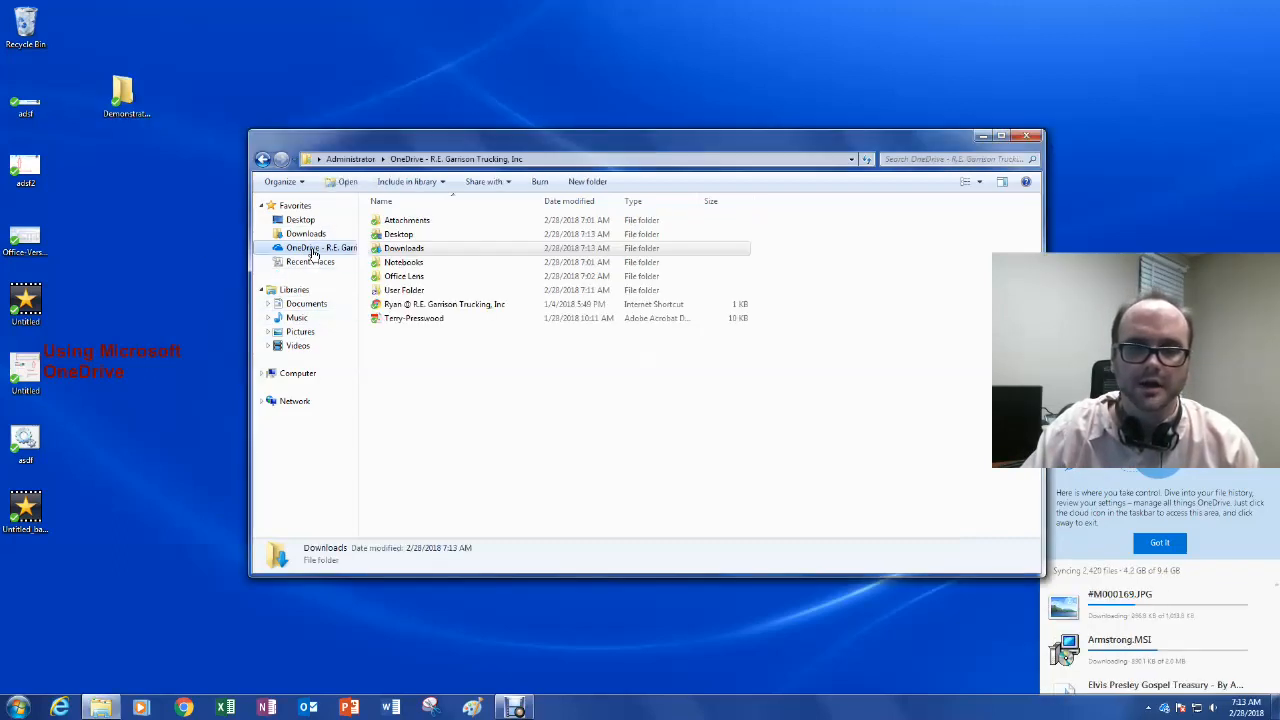
Step: Check that Demonstration appears synced in OneDrive's Desktop folder, then rename the desktop folder to Demo
double_click(416, 238)
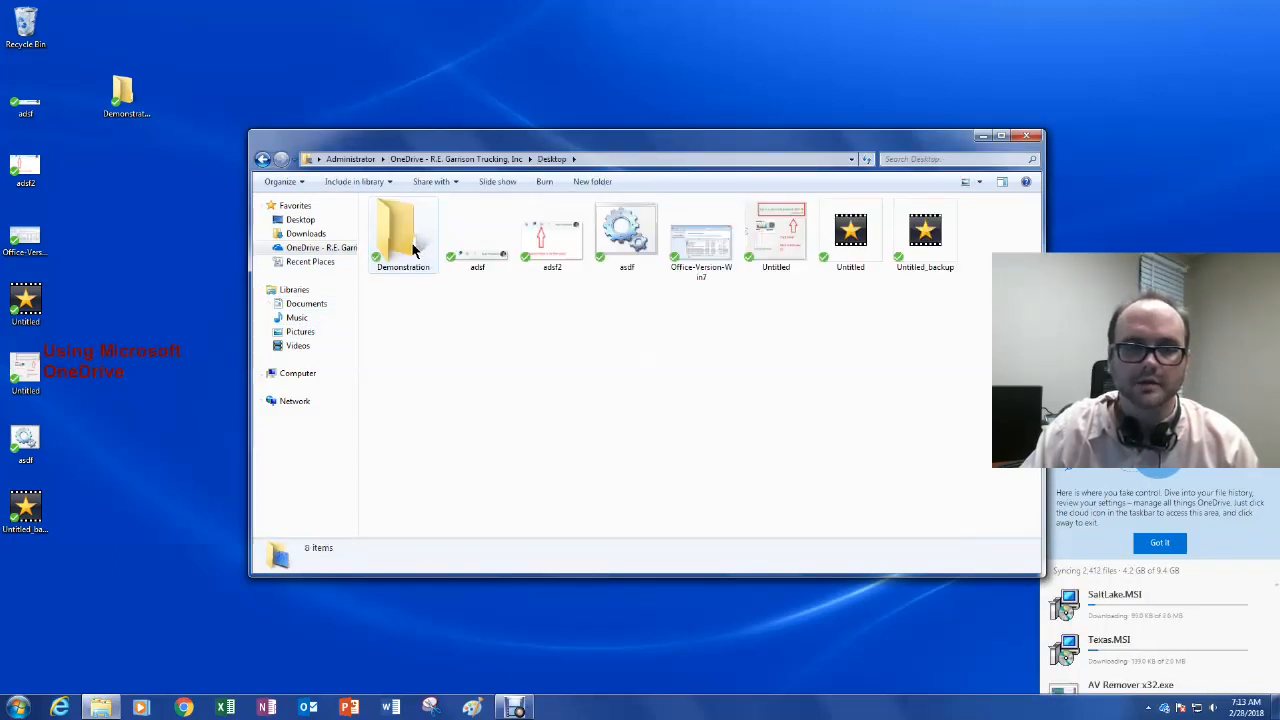
click(418, 272)
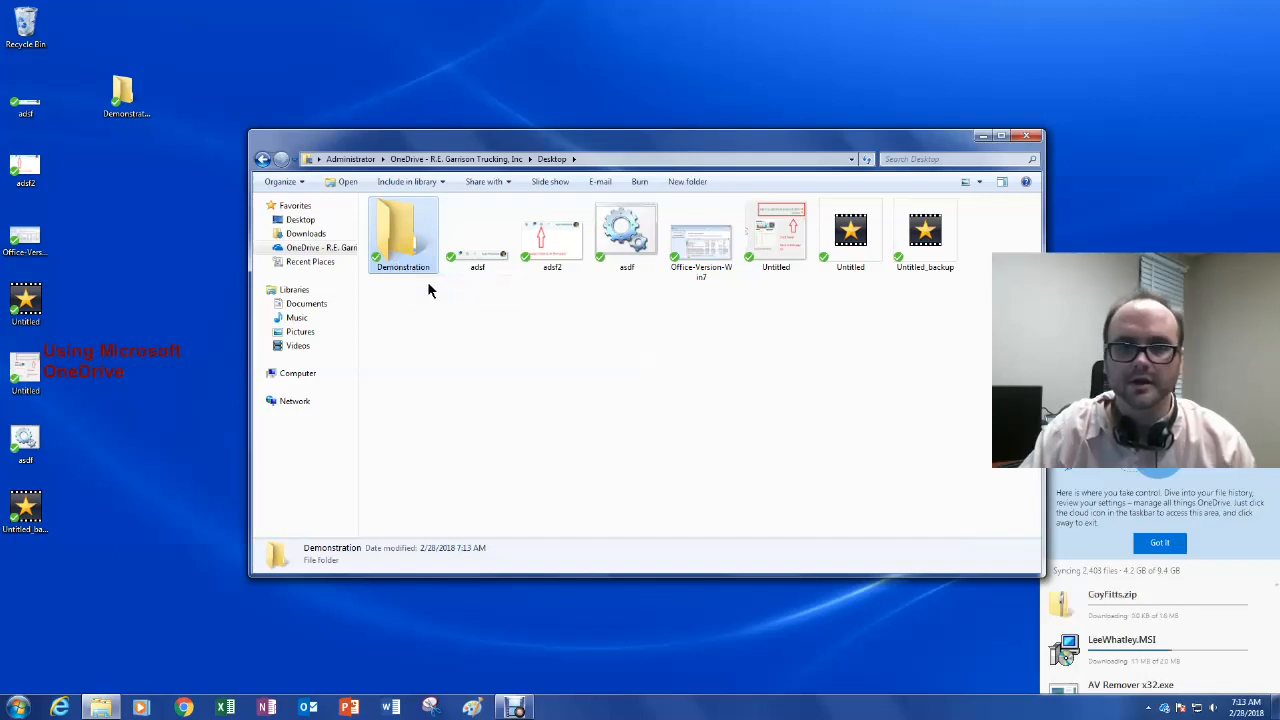
click(143, 118)
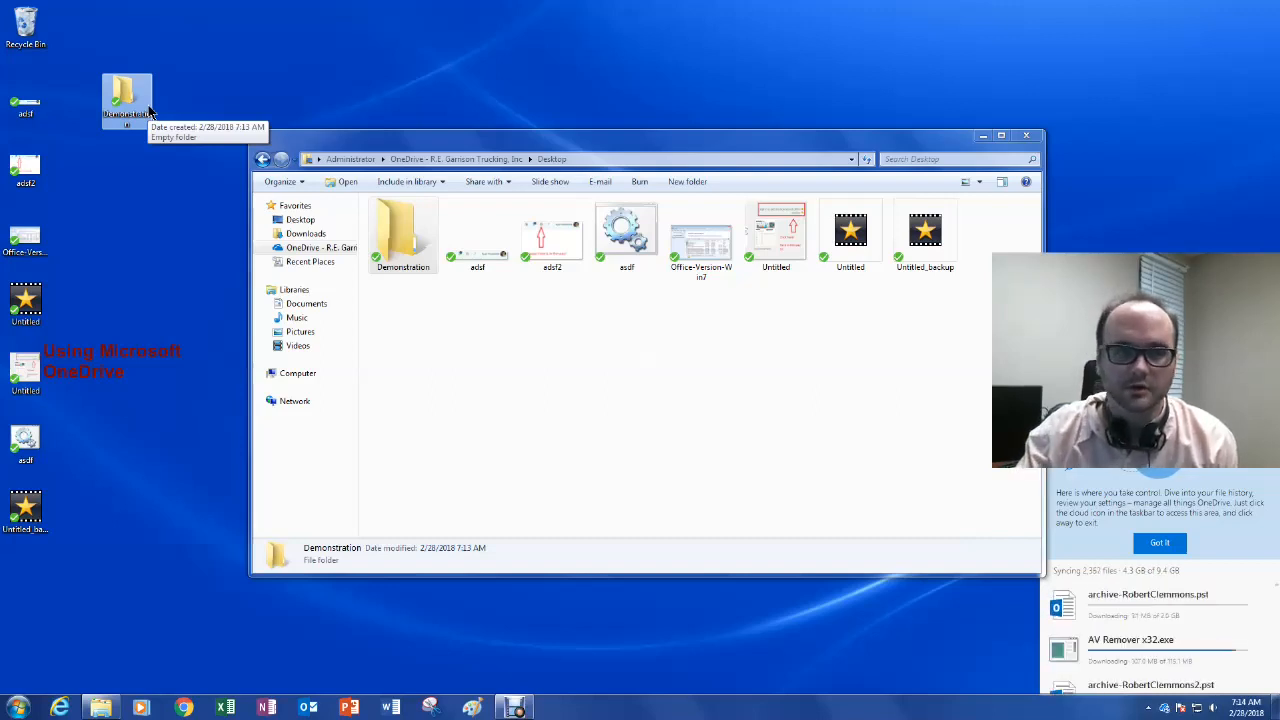
click(128, 116)
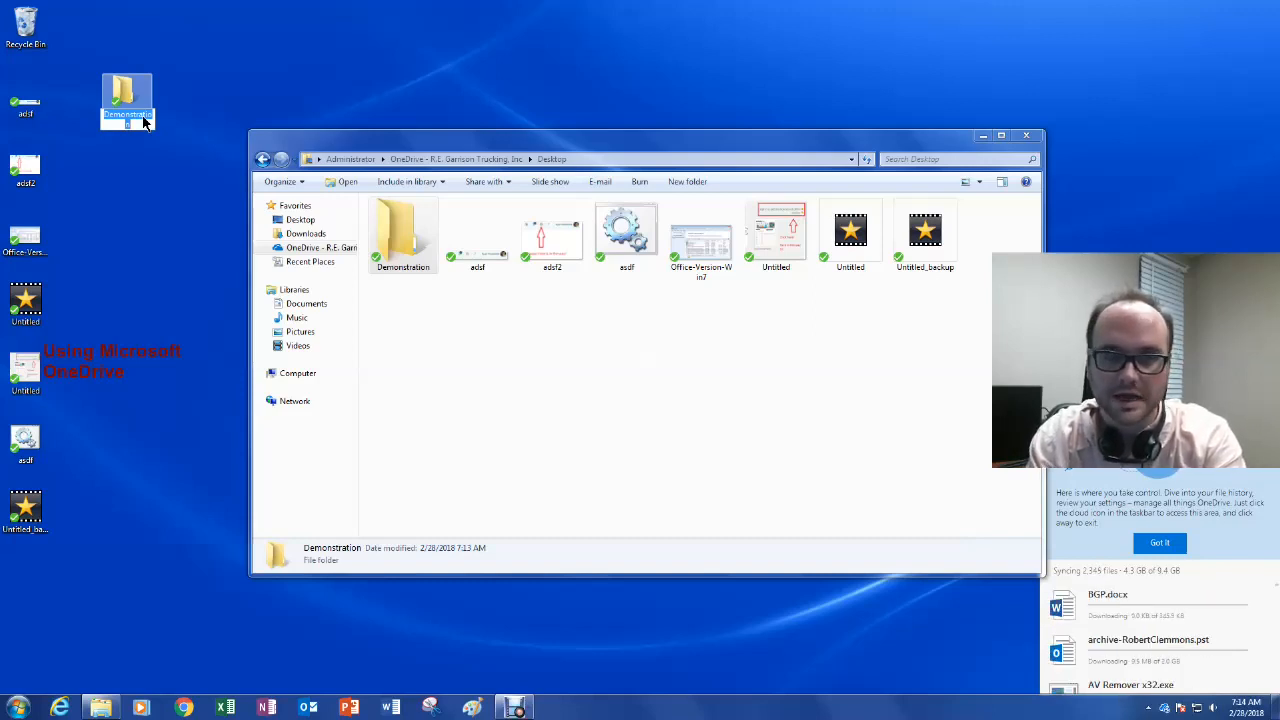
text(Demo)
key(Return)
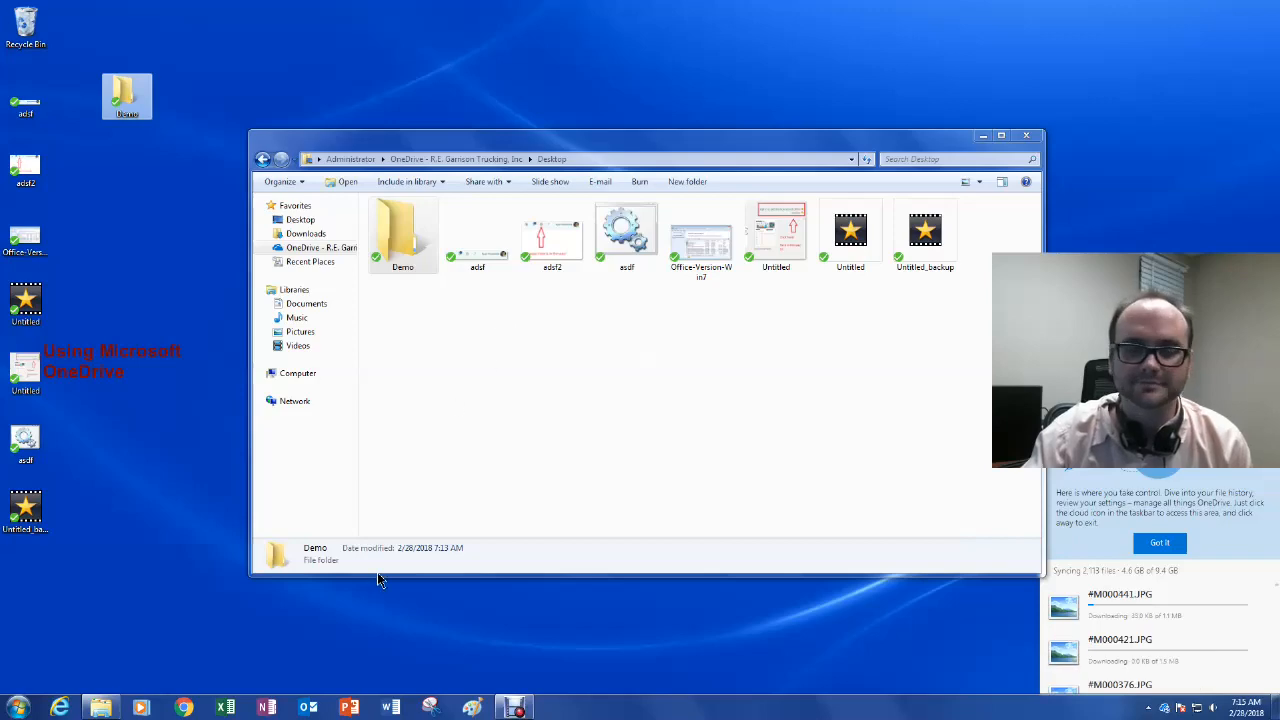
click(514, 707)
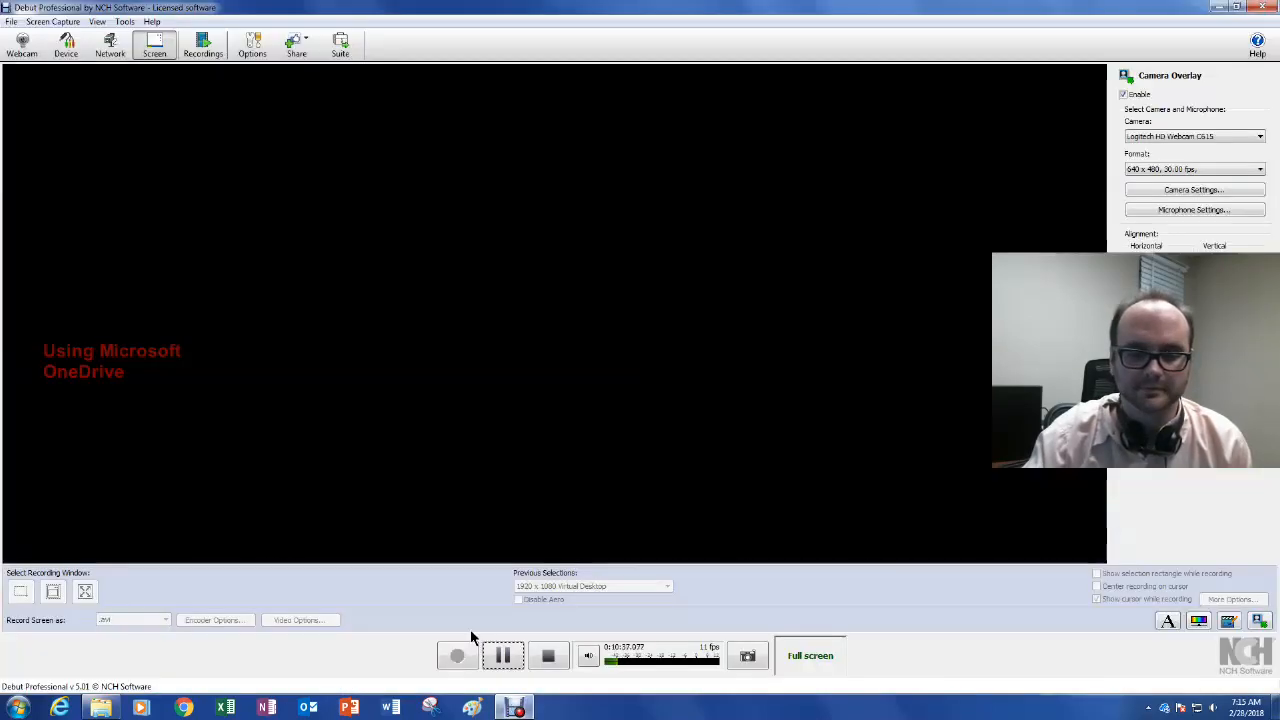